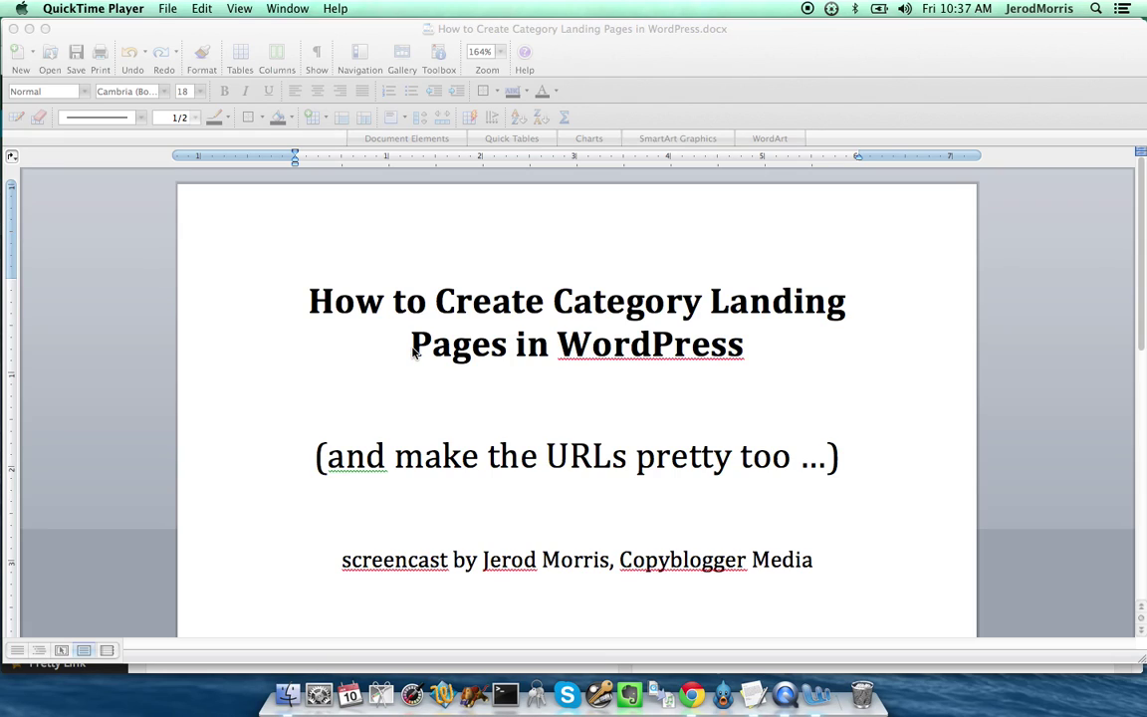
Step: Minimize the Word title document so the WordPress dashboard in Chrome is visible
left_click(28, 30)
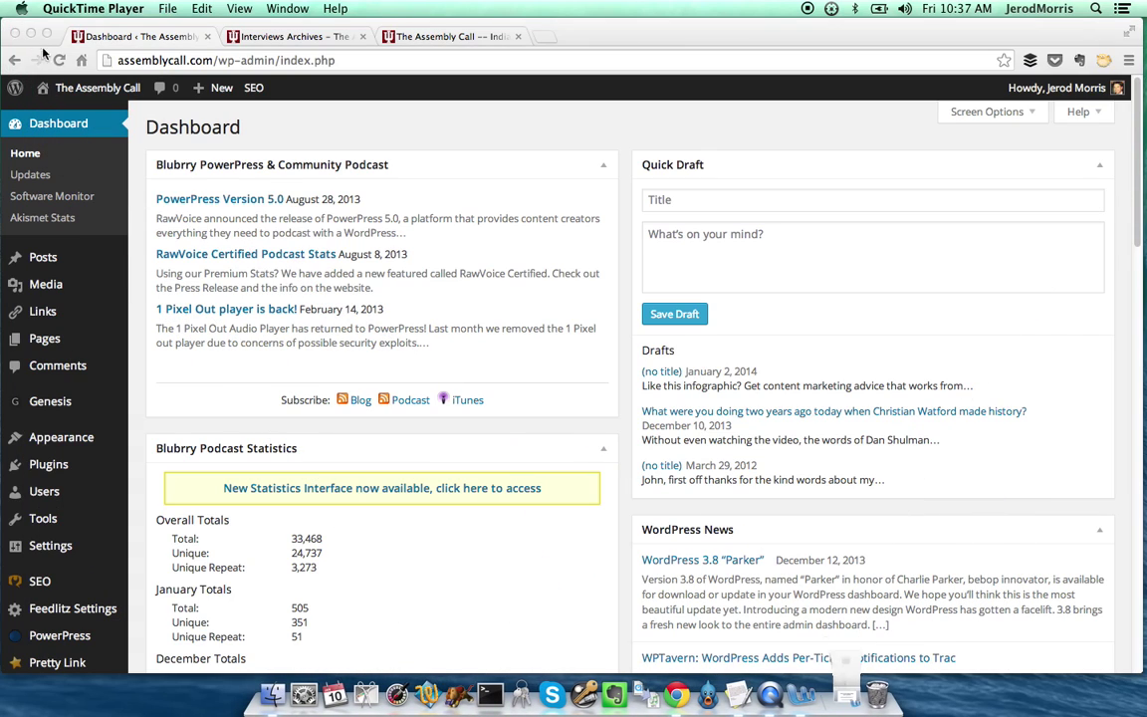
Step: Open the current Interviews category archive and scroll through its Jeremy Gray post listing
left_click(418, 37)
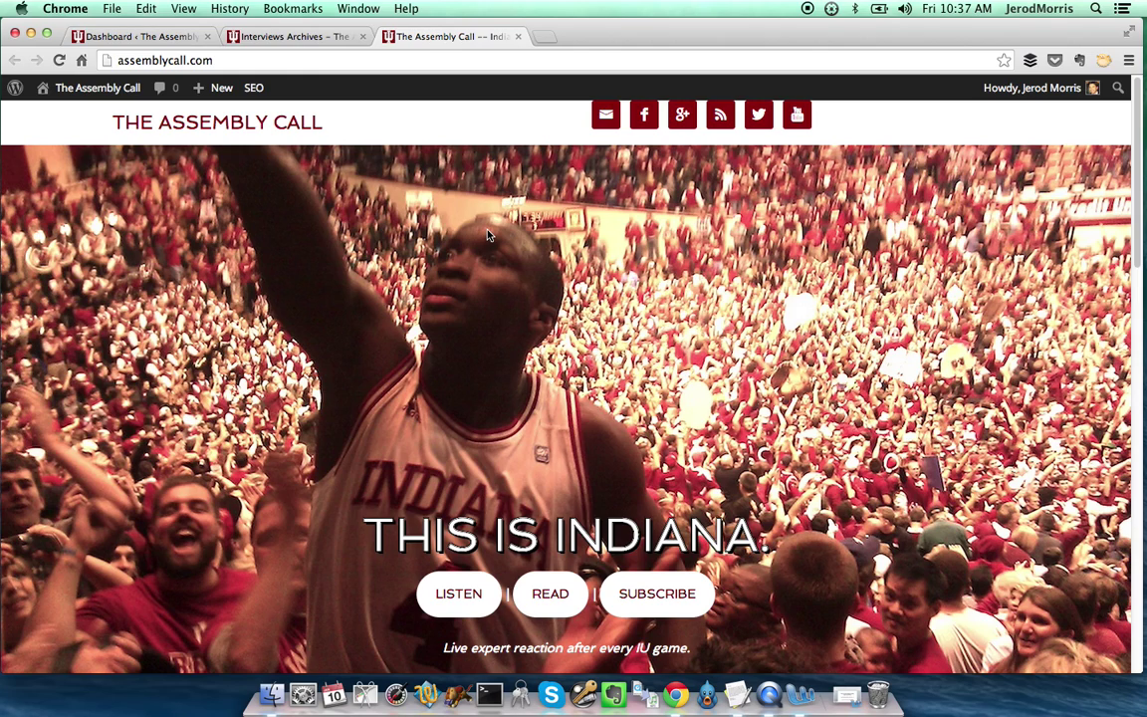
left_click(151, 38)
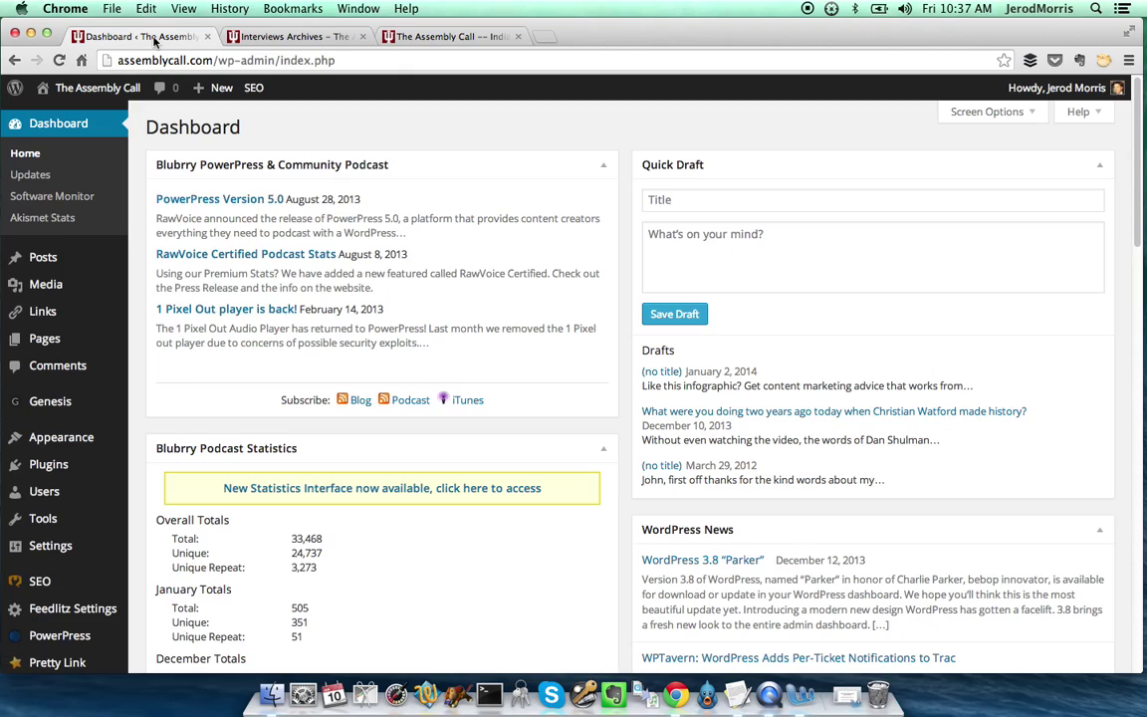
left_click(254, 37)
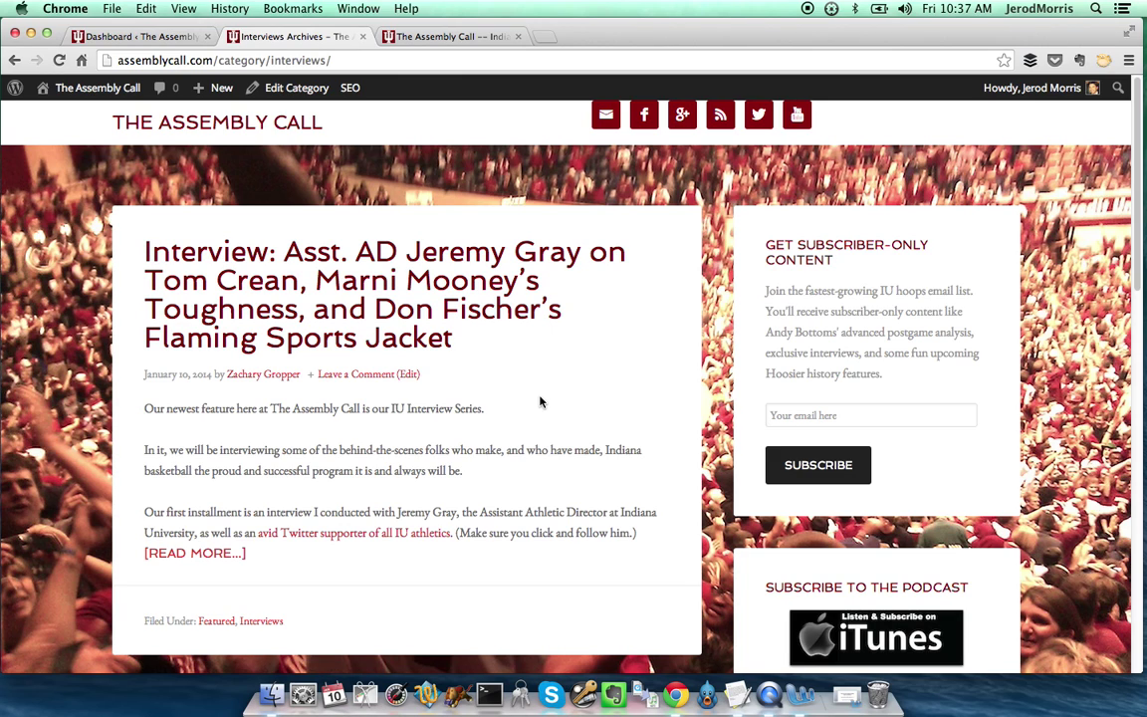
scroll(540, 403, "down", 4)
scroll(542, 401, "down", 3)
scroll(543, 401, "up", 7)
scroll(543, 401, "down", 12)
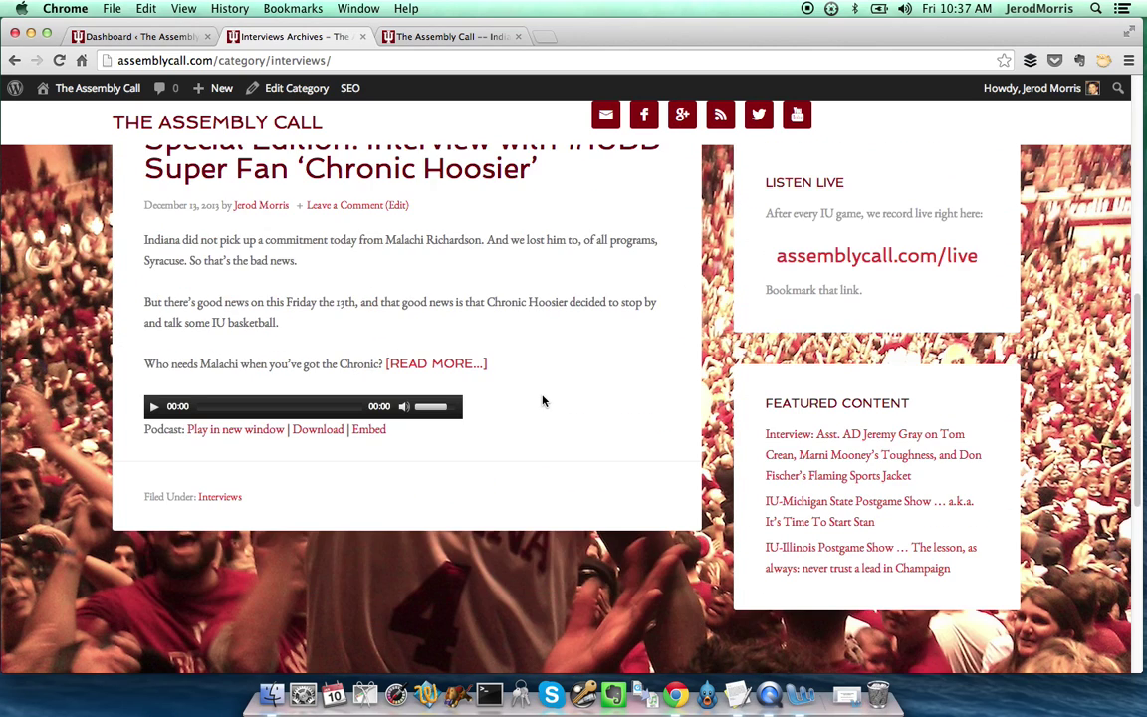
scroll(542, 401, "up", 9)
scroll(542, 401, "up", 5)
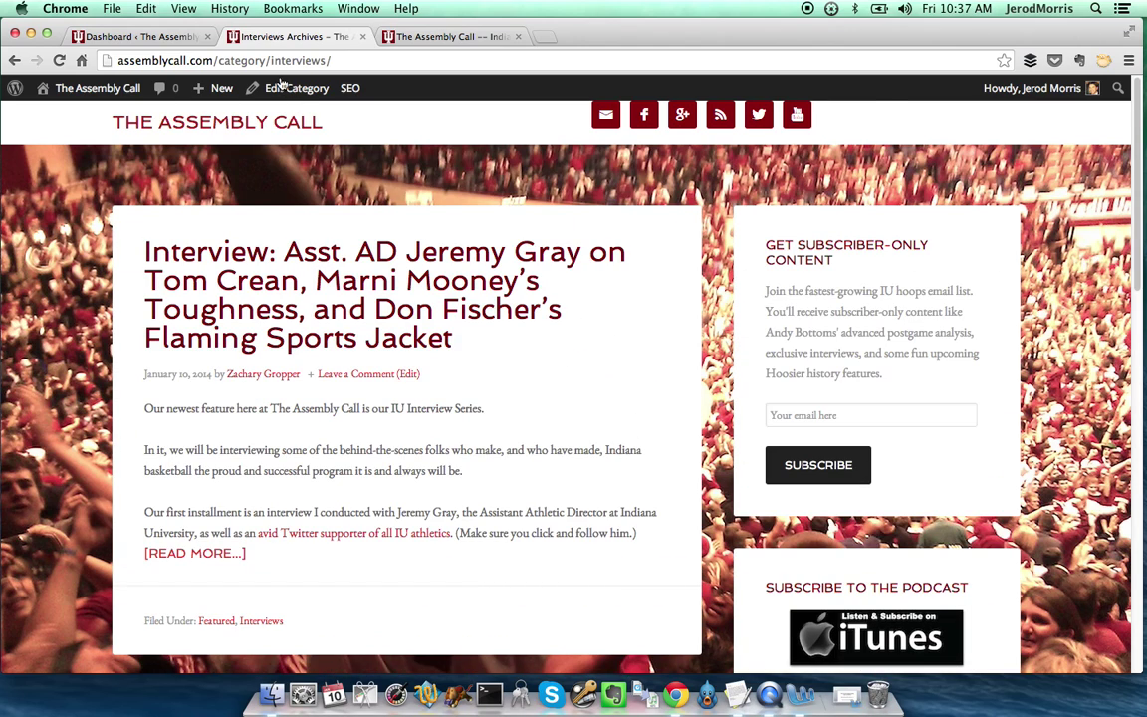
scroll(462, 392, "down", 5)
scroll(462, 391, "up", 5)
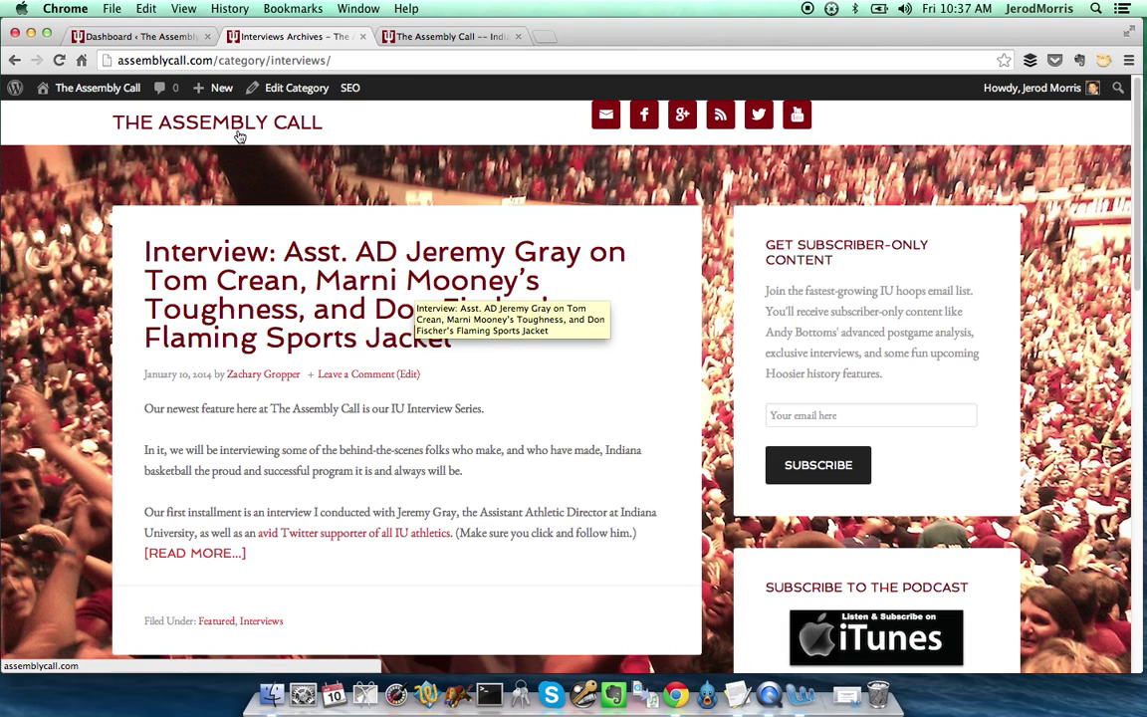
Step: From the dashboard, go to Posts > Categories and edit the Interviews category
left_click(170, 38)
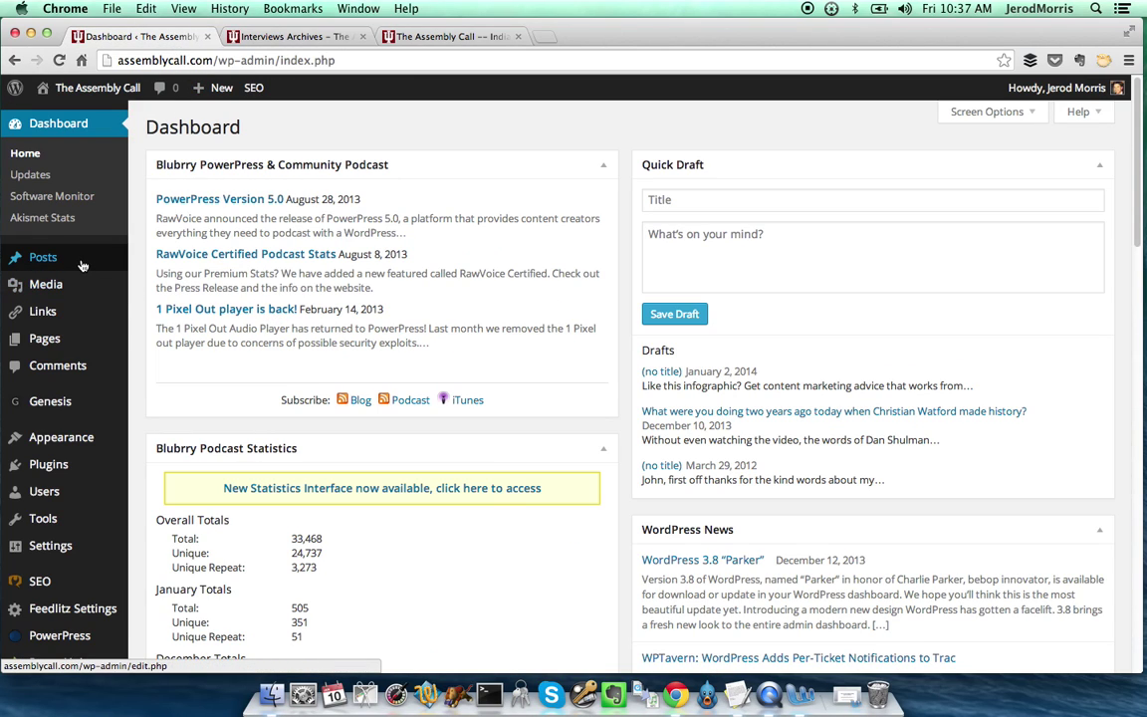
mouse_move(81, 265)
left_click(152, 303)
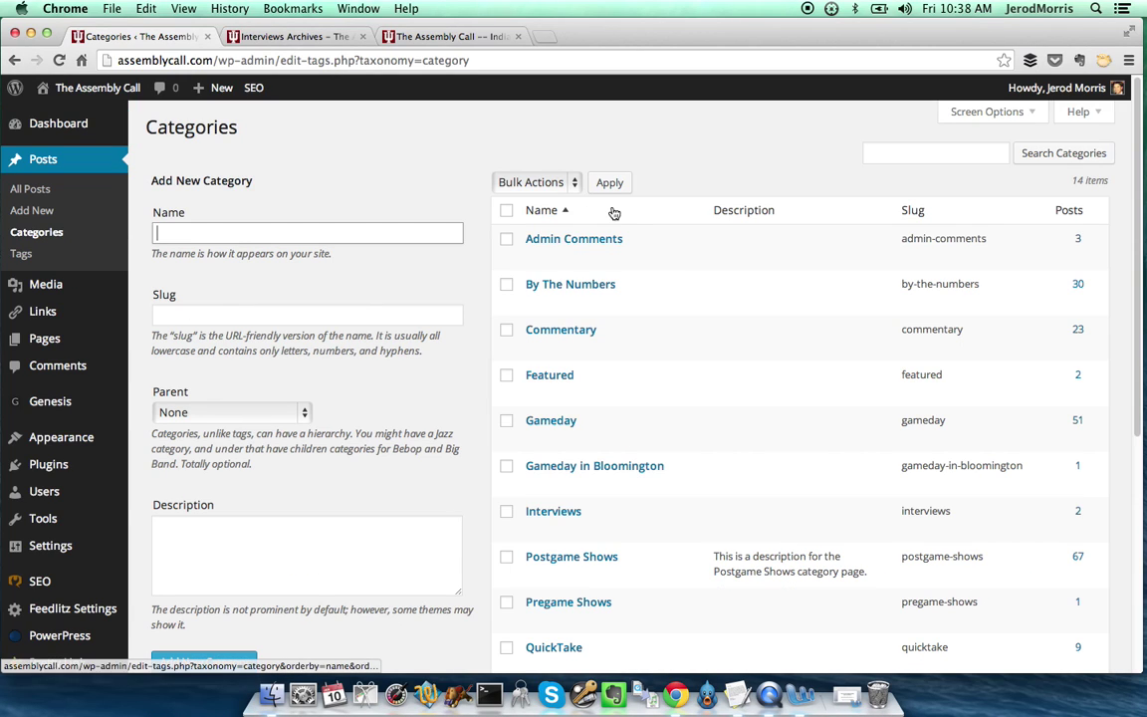
scroll(708, 175, "down", 2)
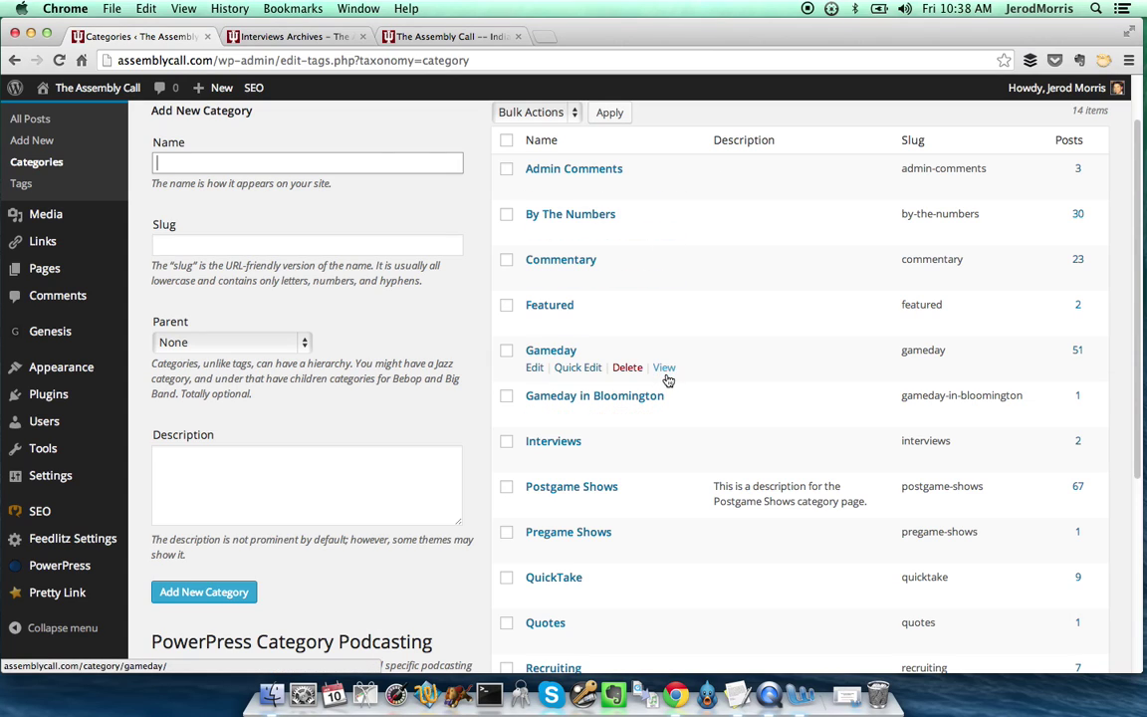
left_click(534, 459)
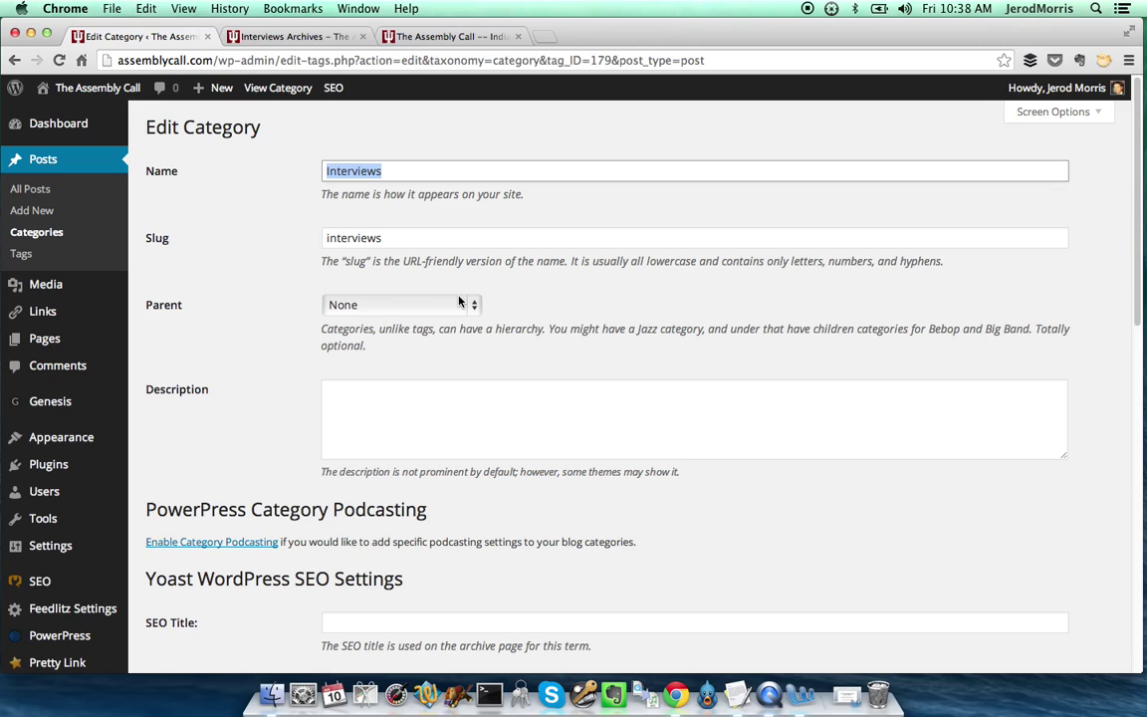
Step: Rename the Interviews category to 'IU Interview Series' and glance at the live archive
type("IU In")
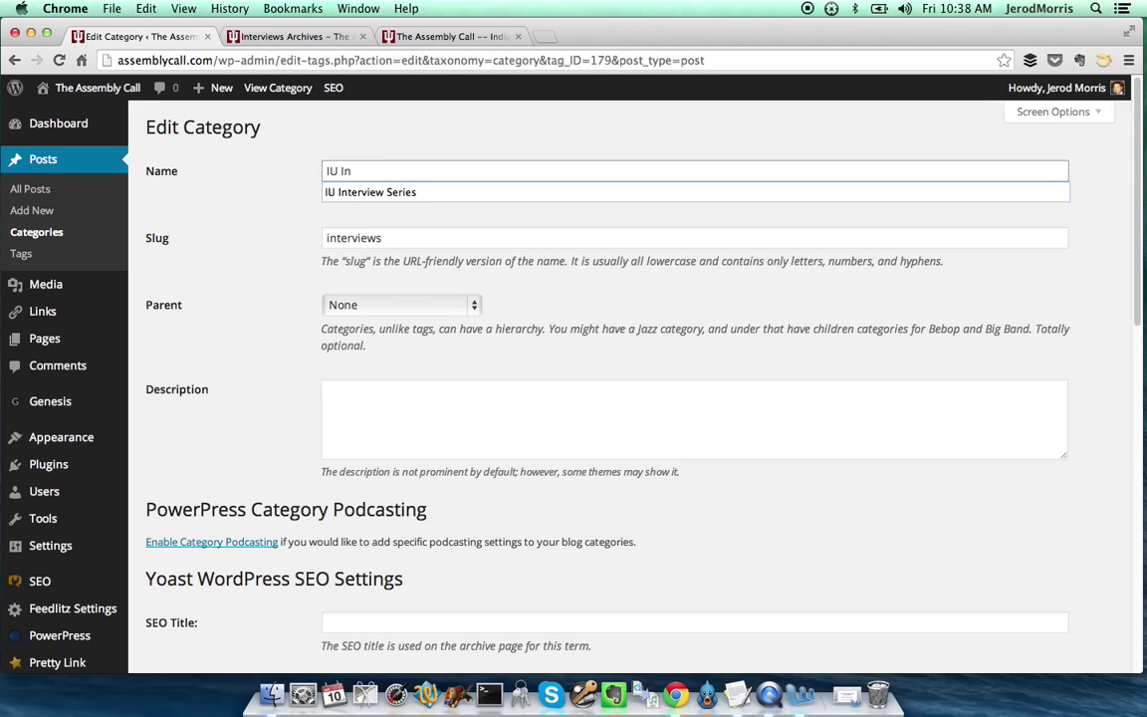
left_click(413, 193)
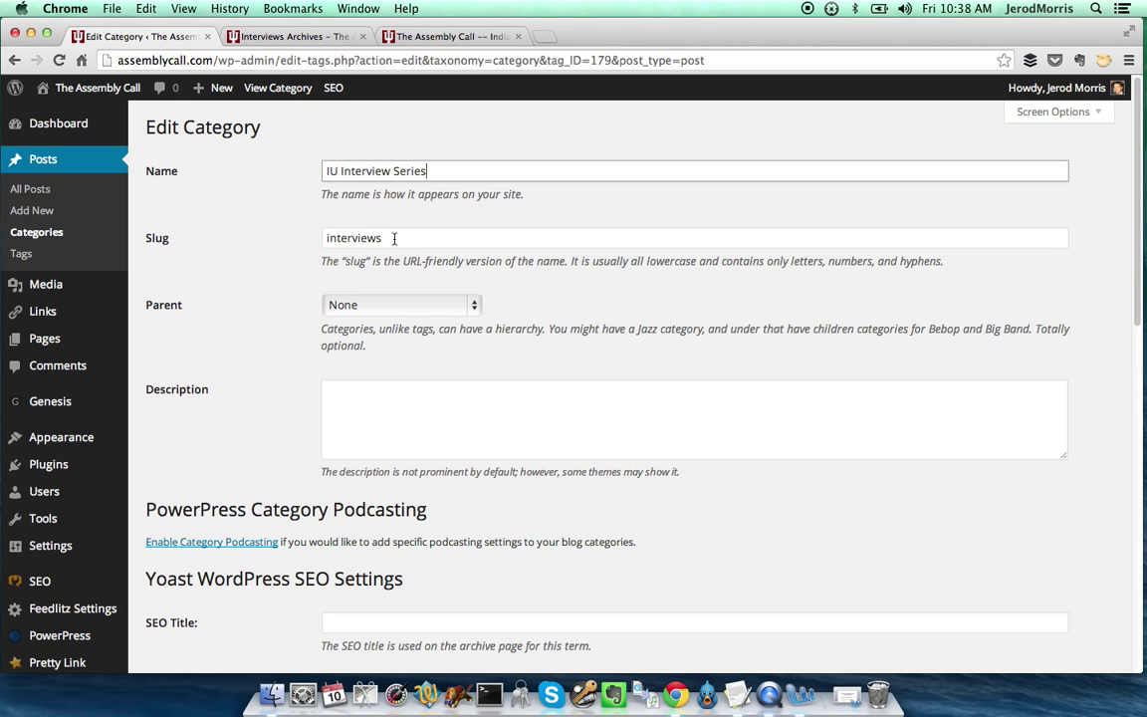
left_click(298, 37)
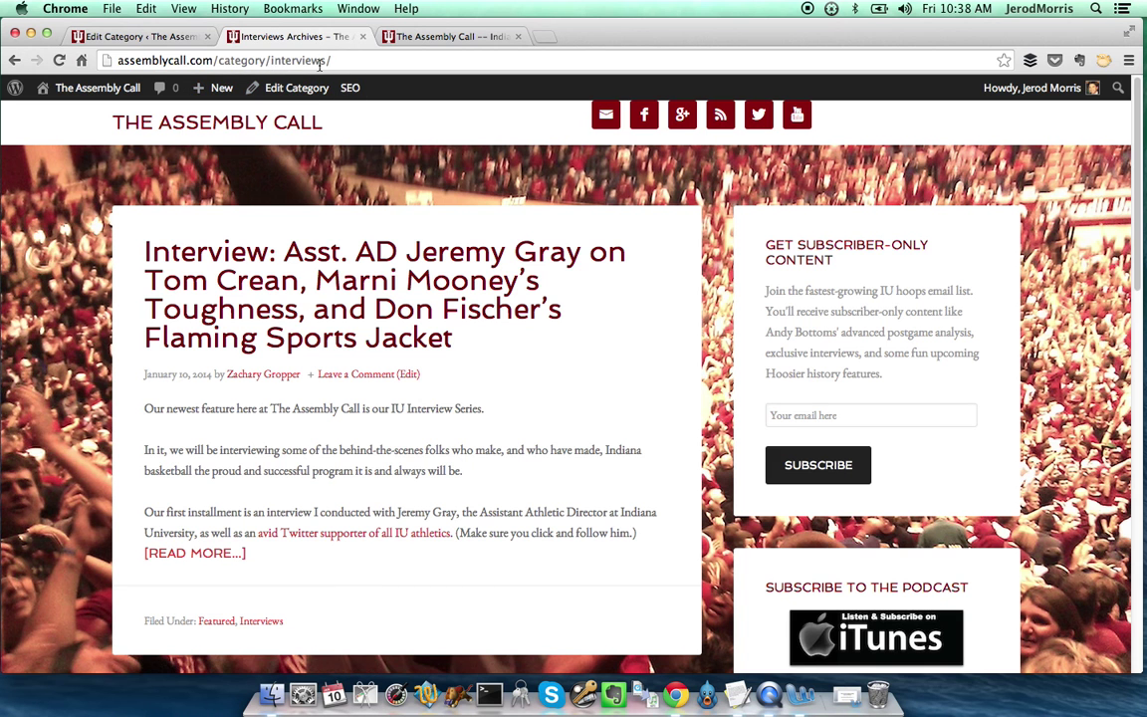
left_click(171, 38)
Step: Scroll down to Category Archive Settings and place the caret in Archive Headline
scroll(473, 426, "down", 10)
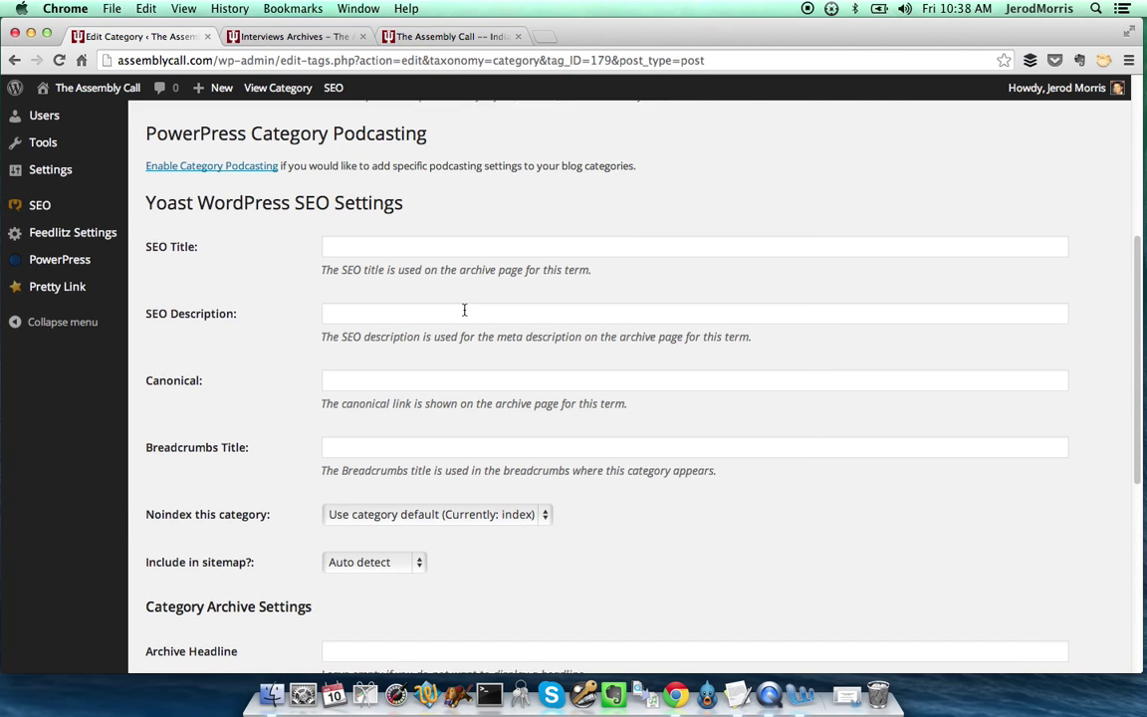
scroll(463, 309, "down", 9)
scroll(463, 310, "down", 1)
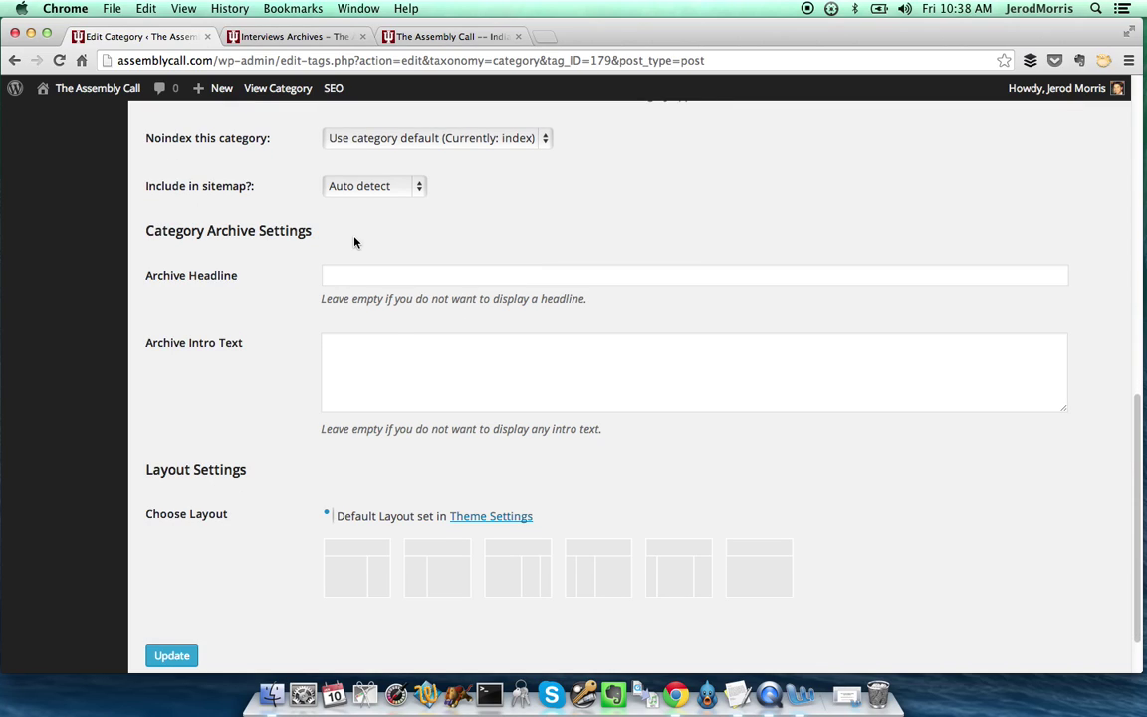
left_click(375, 283)
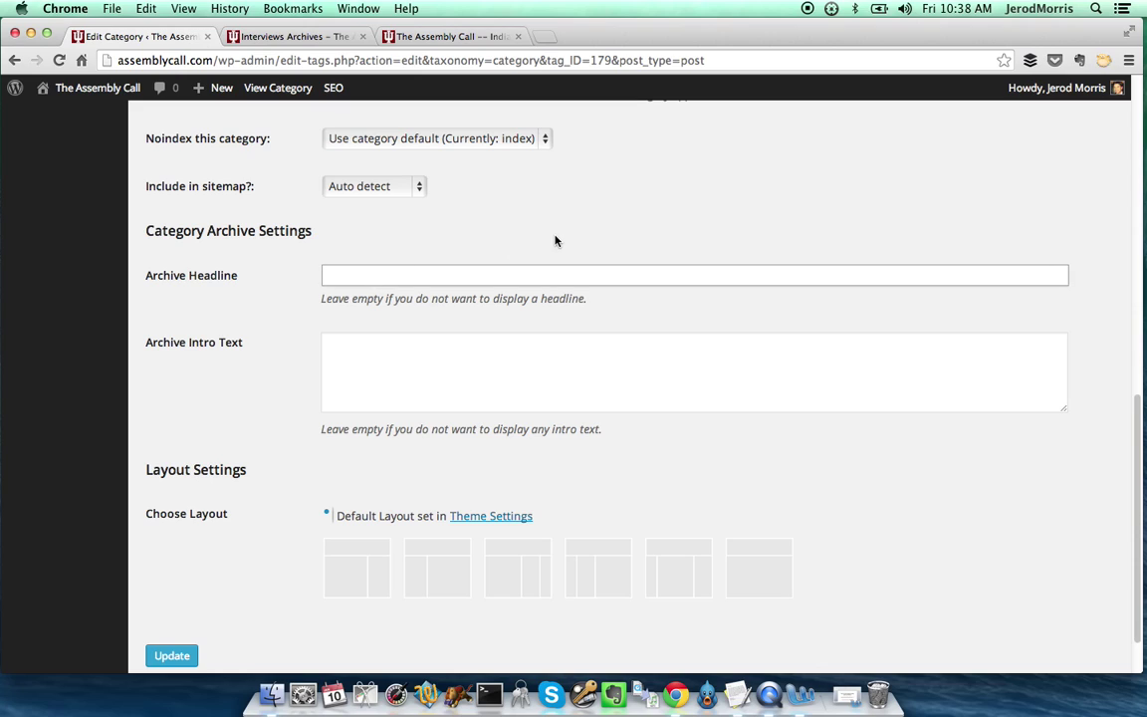
Step: Set Archive Headline to 'IU Interview Series' and paste the prepared HTML logo intro into Archive Intro Text
type("IU")
left_click(480, 298)
left_click(676, 695)
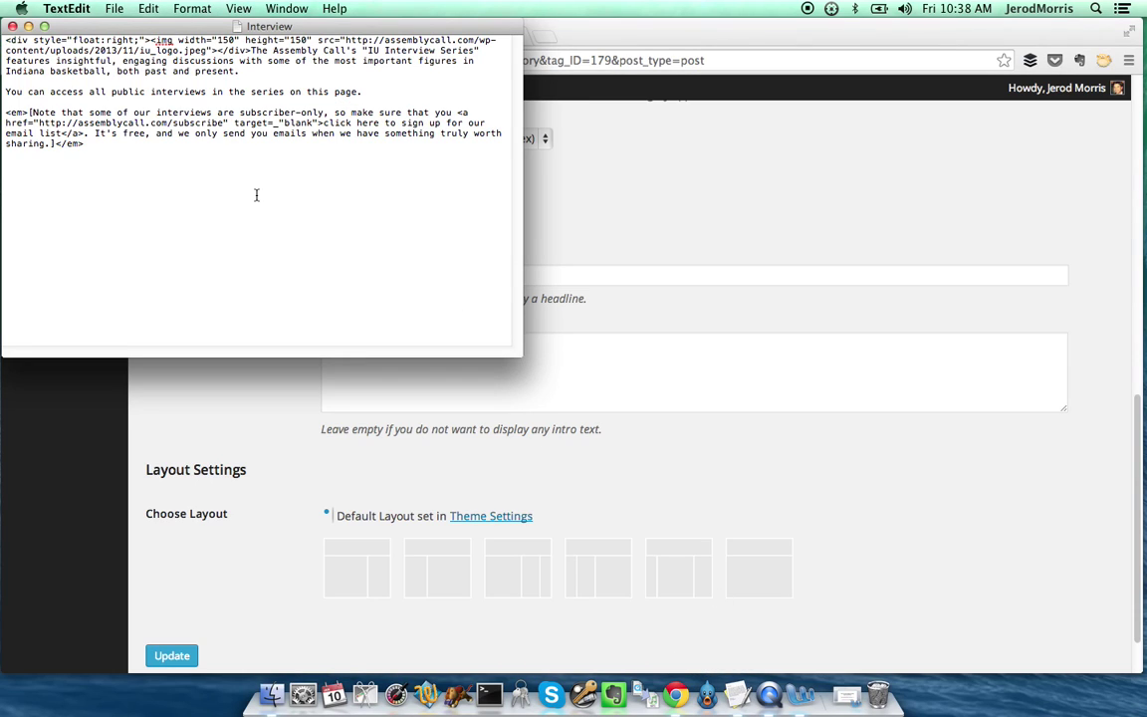
left_click_drag(119, 145, 3, 38)
key("super+c")
left_click(587, 187)
left_click(528, 383)
key("super+v")
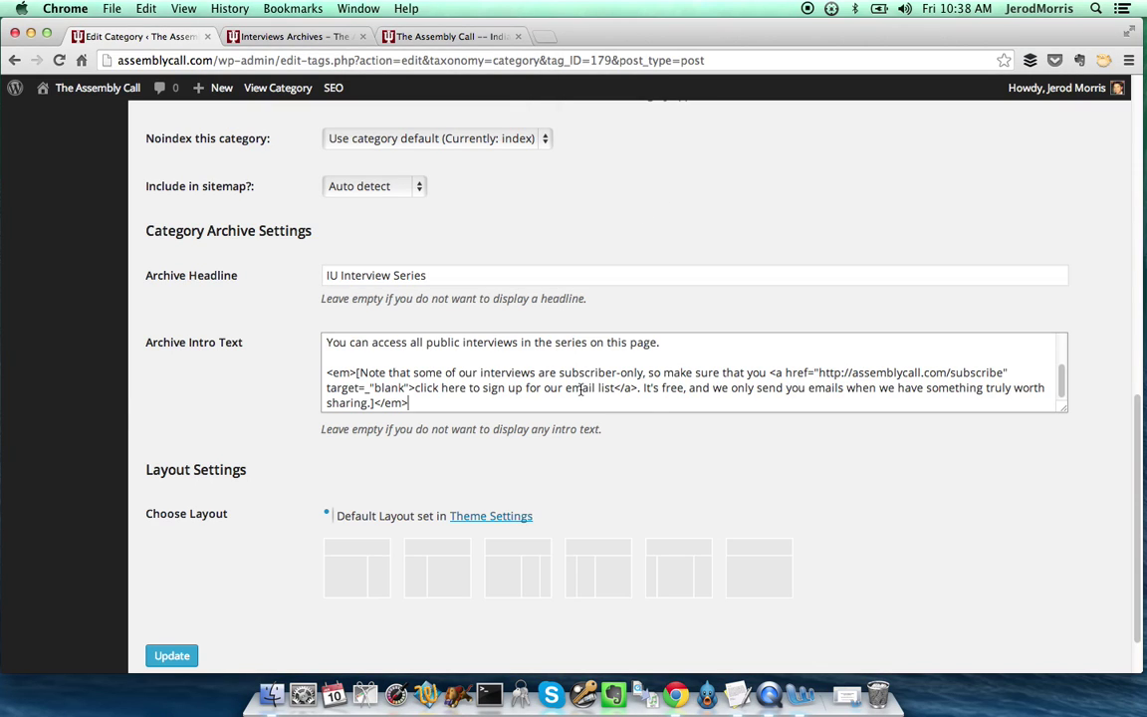
left_click_drag(1061, 411, 1086, 488)
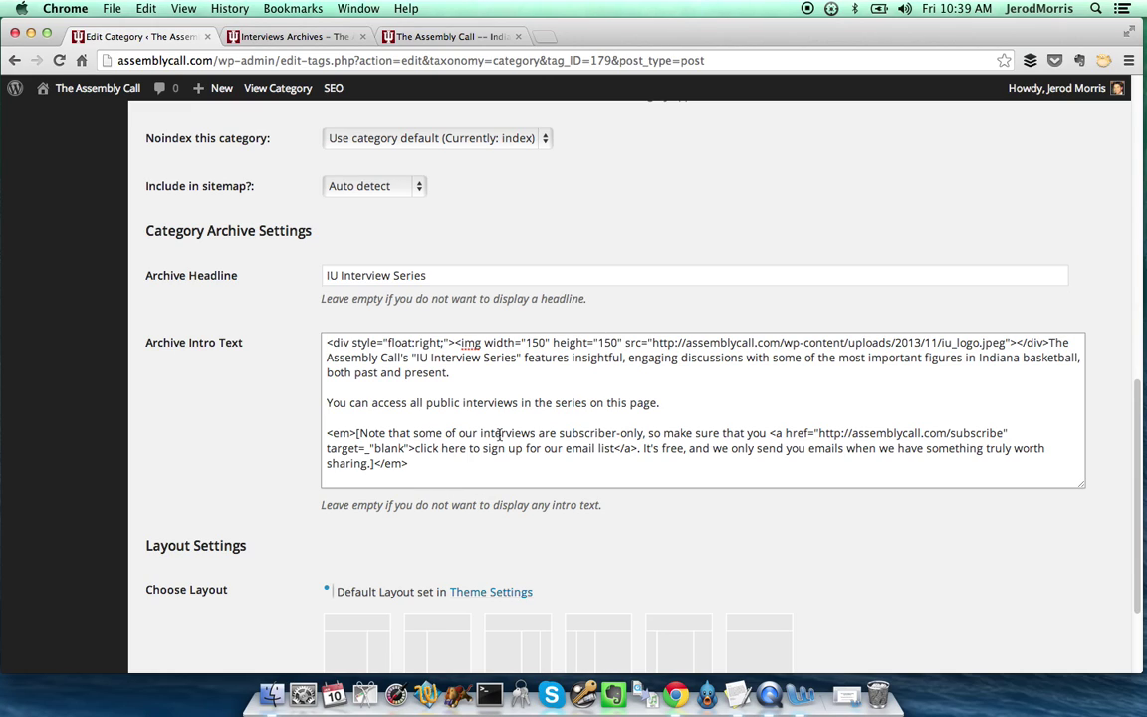
scroll(247, 398, "down", 3)
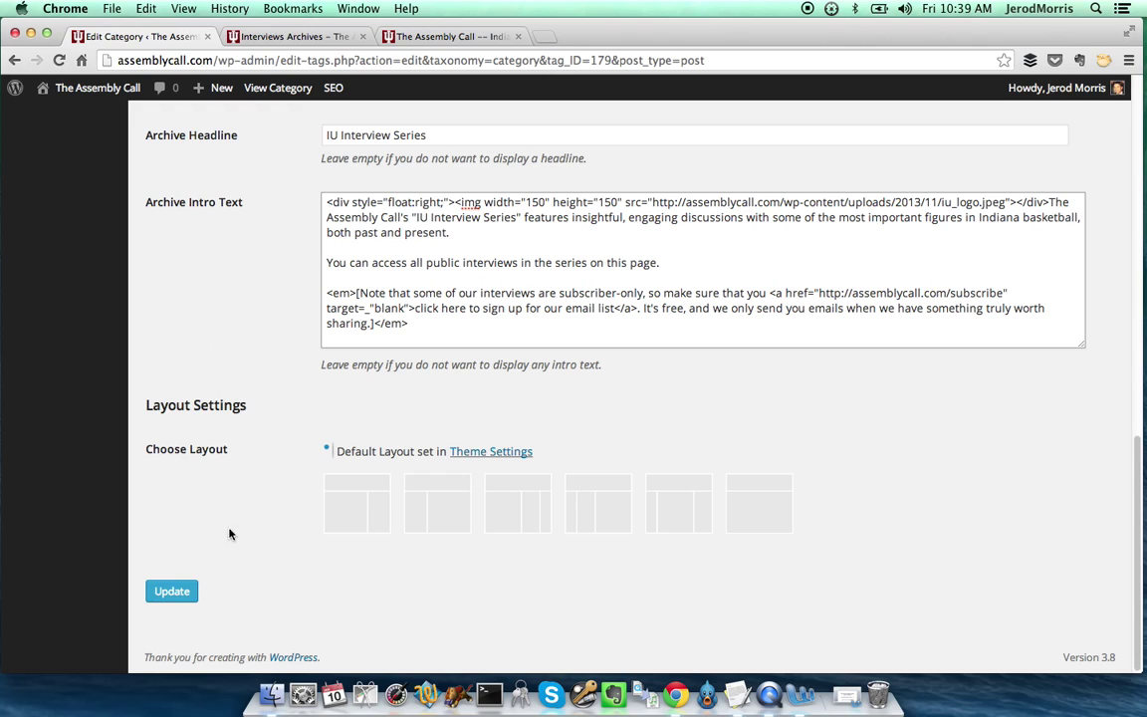
Step: Update the category and reload the archive page to show the new headline, intro and IU logo
left_click(172, 590)
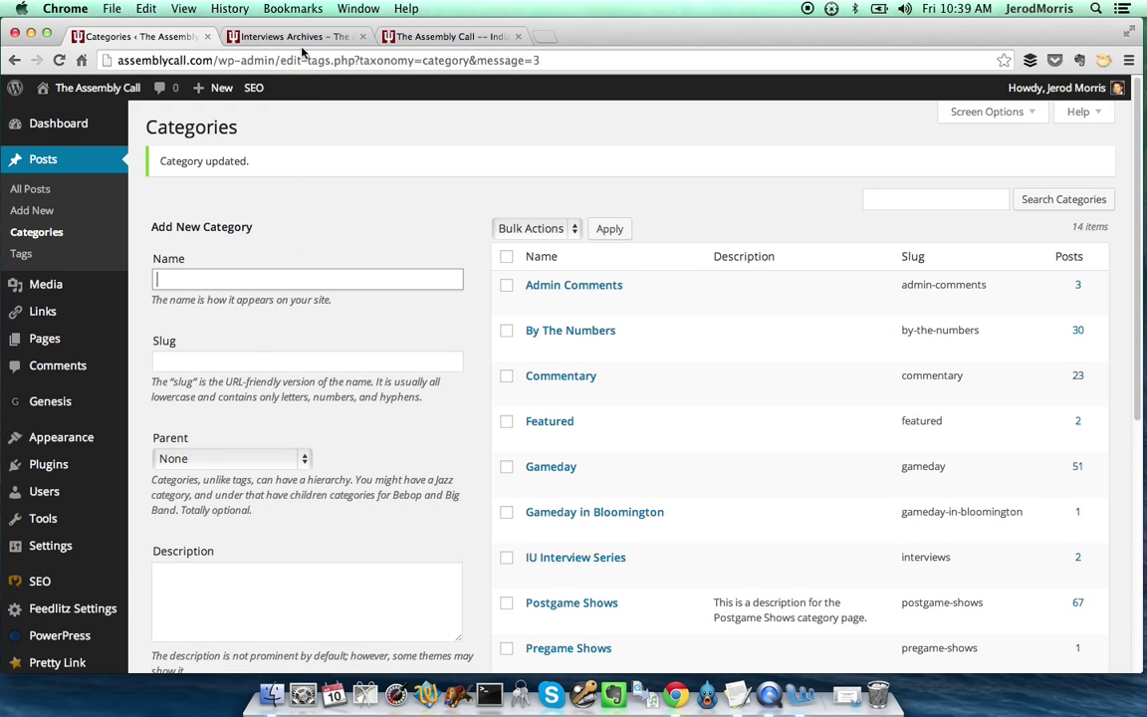
left_click(299, 38)
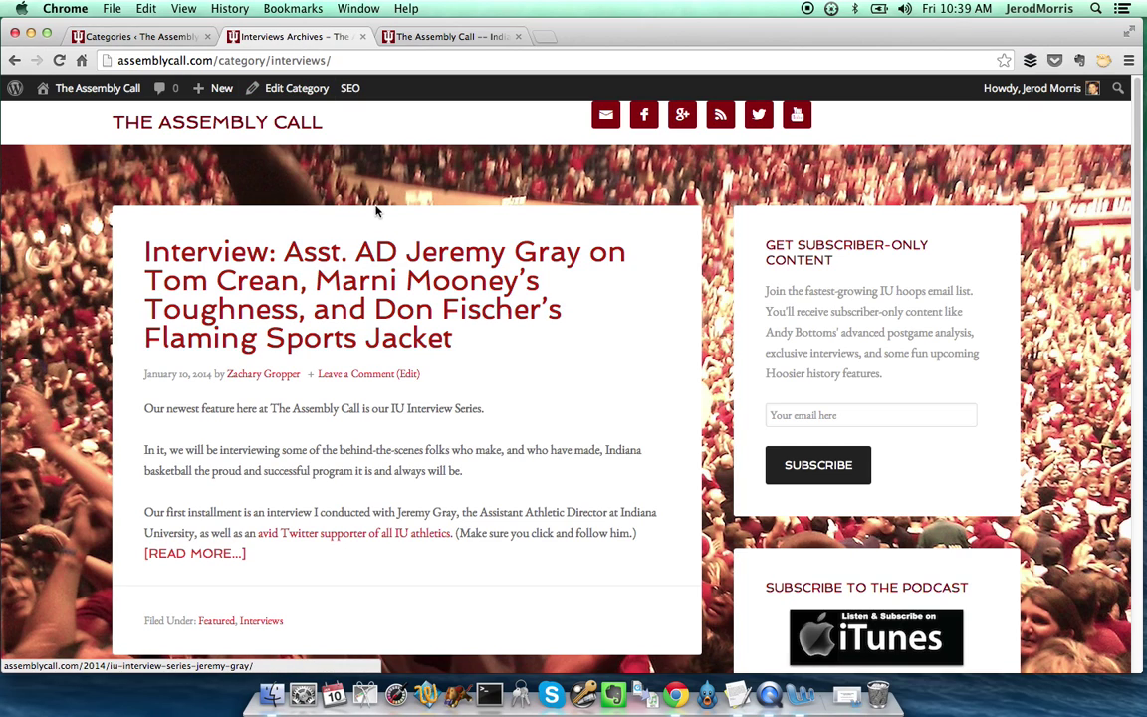
right_click(56, 280)
left_click(84, 325)
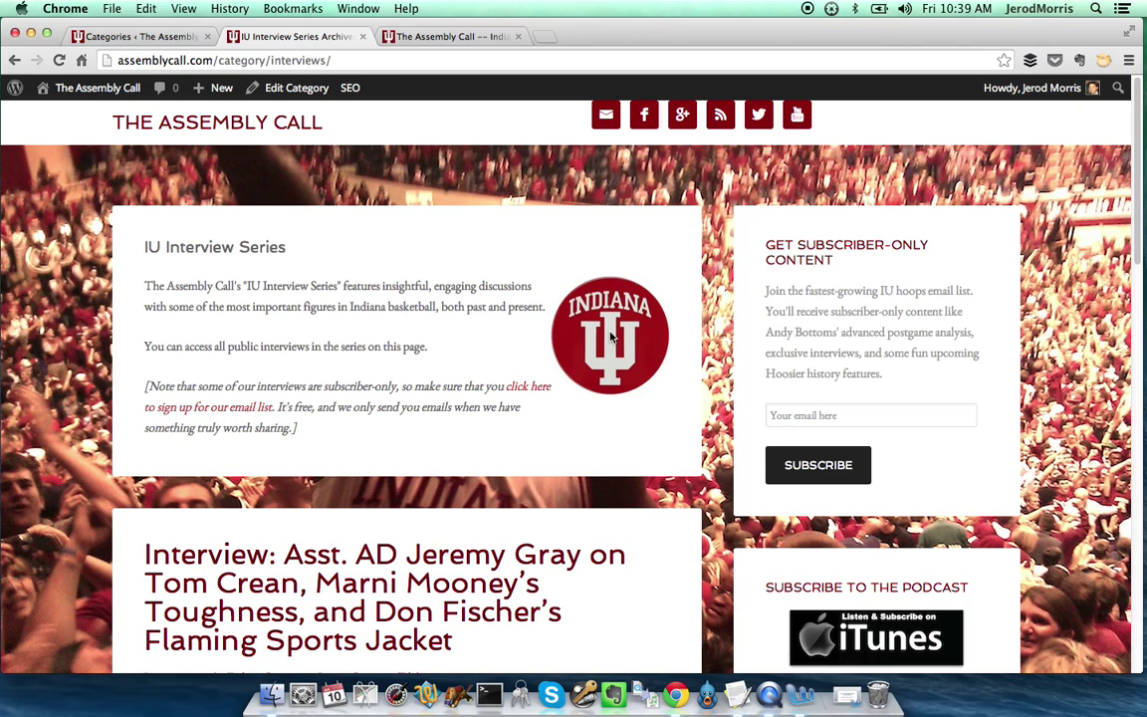
Step: Reopen the IU Interview Series category's edit form from the categories list
left_click(179, 44)
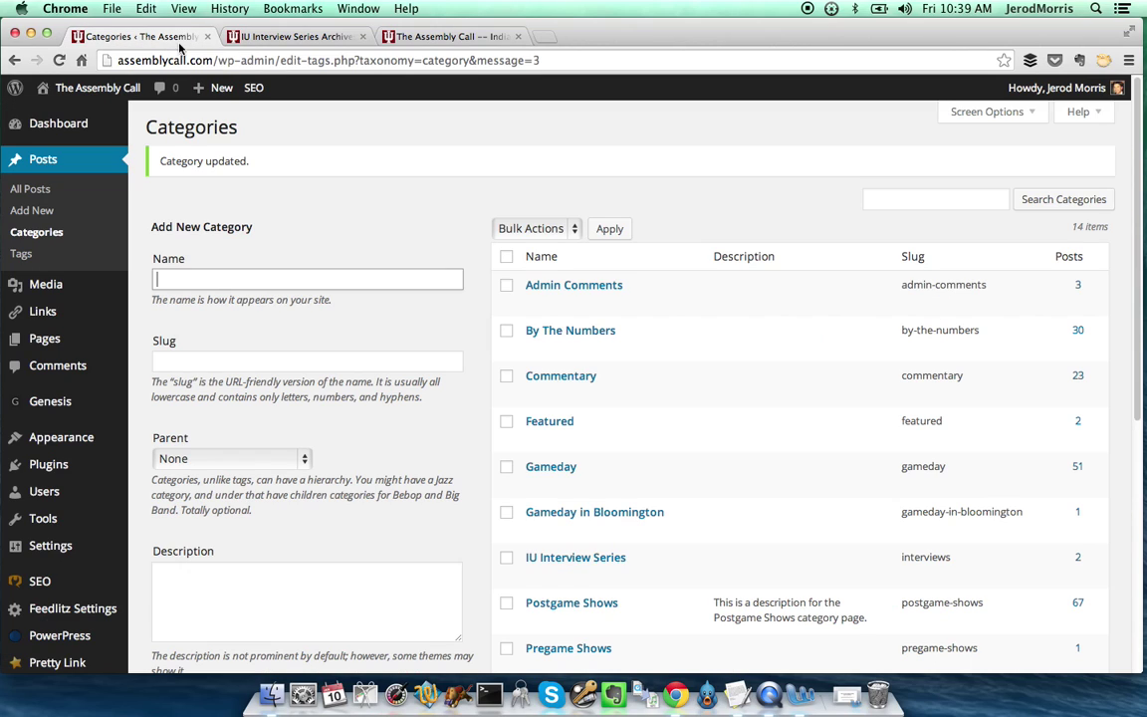
scroll(544, 474, "down", 2)
left_click(542, 475)
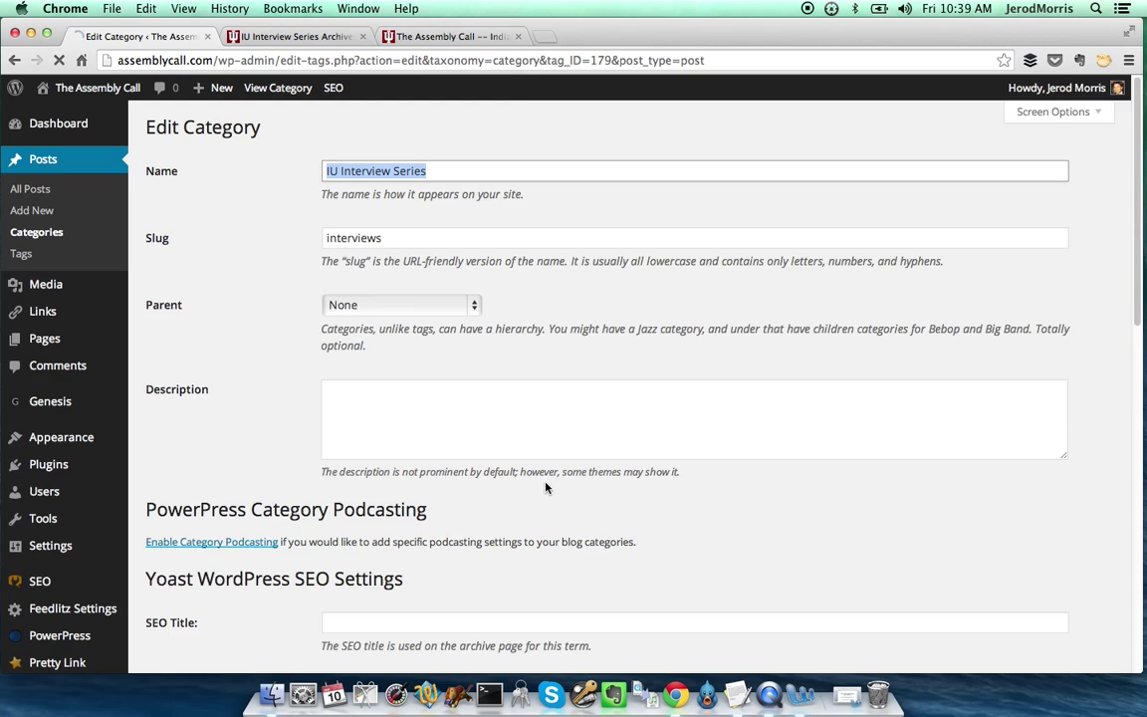
scroll(546, 487, "down", 10)
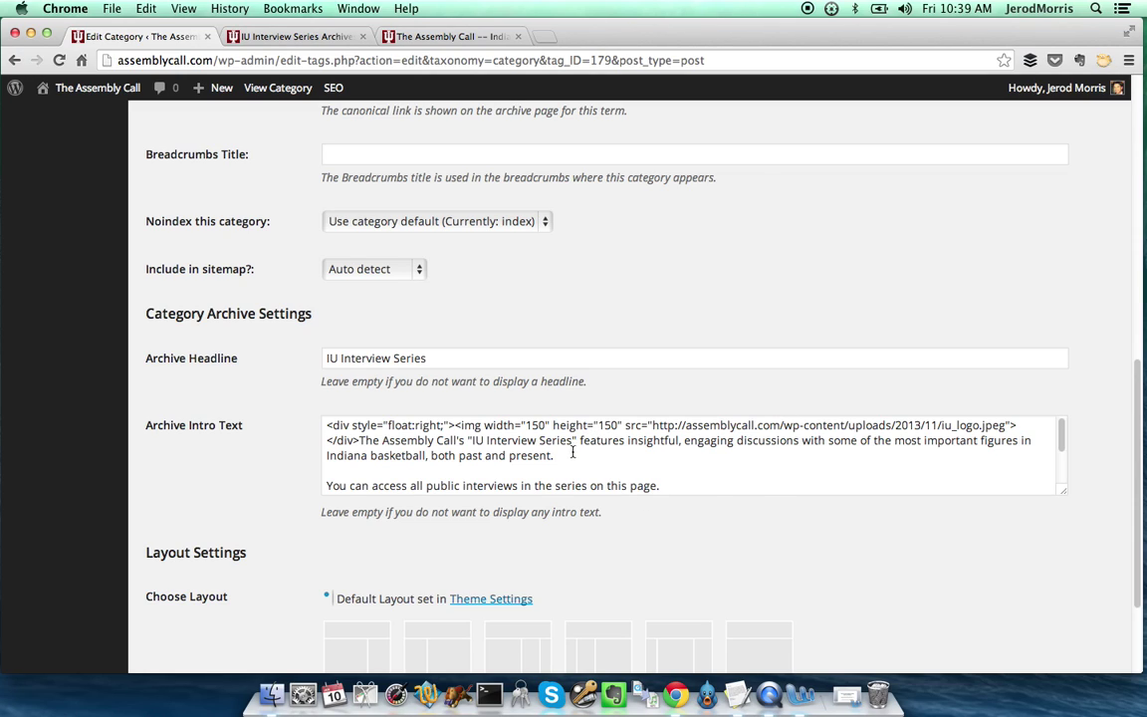
scroll(577, 453, "down", 3)
scroll(511, 406, "up", 3)
Step: Review the public IU Interview Series archive page, then return to the edit form's interviews slug
left_click(408, 38)
left_click(278, 37)
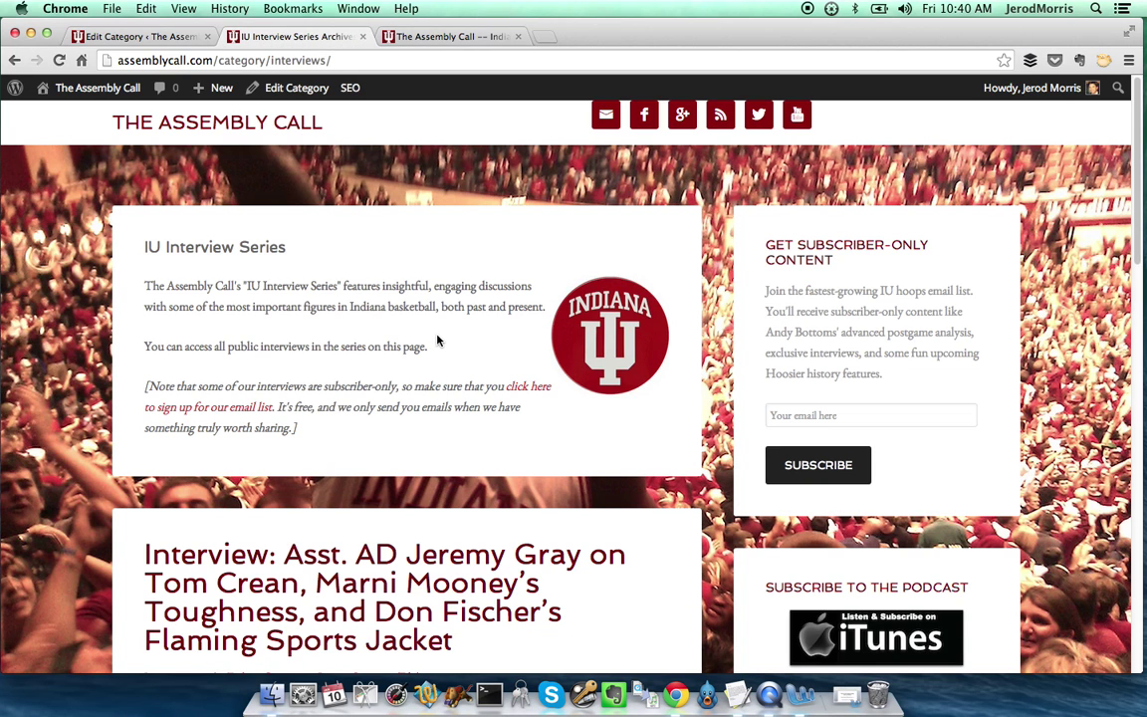
scroll(436, 340, "down", 3)
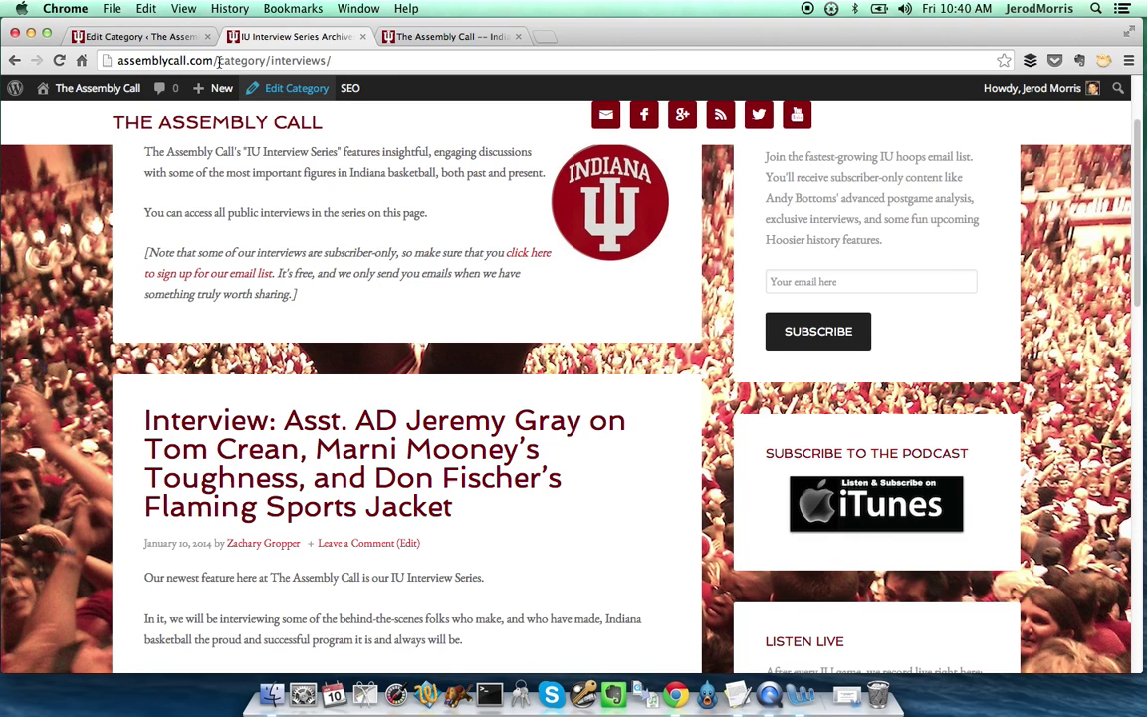
scroll(317, 262, "up", 3)
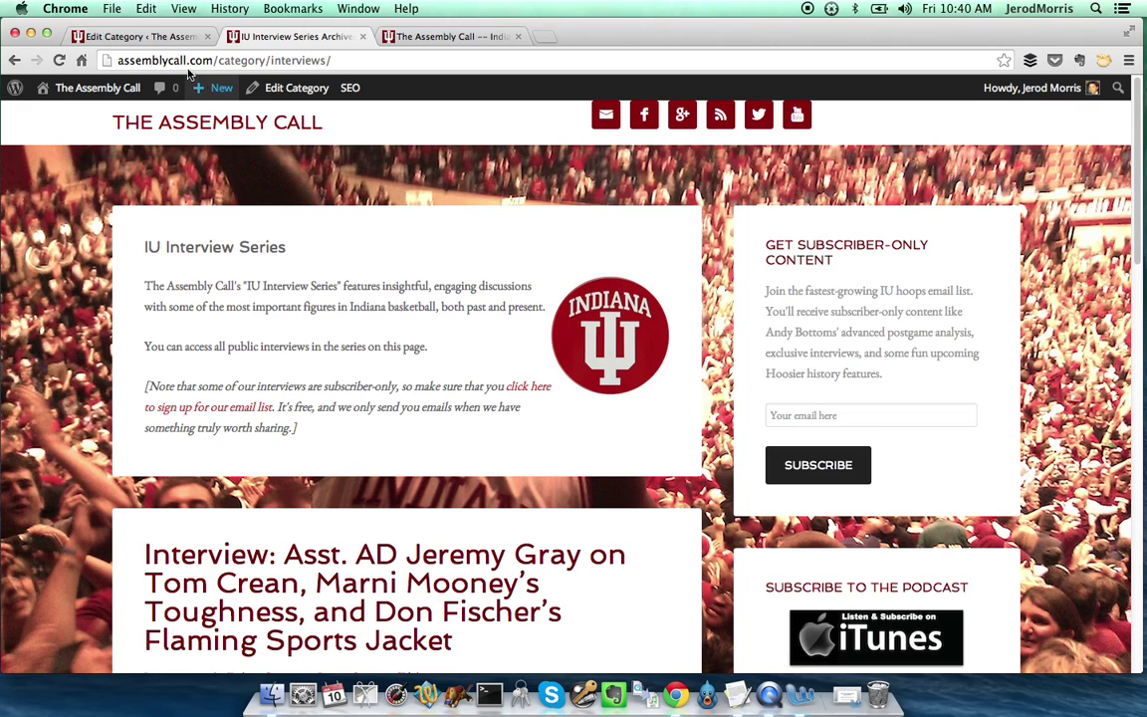
left_click(178, 37)
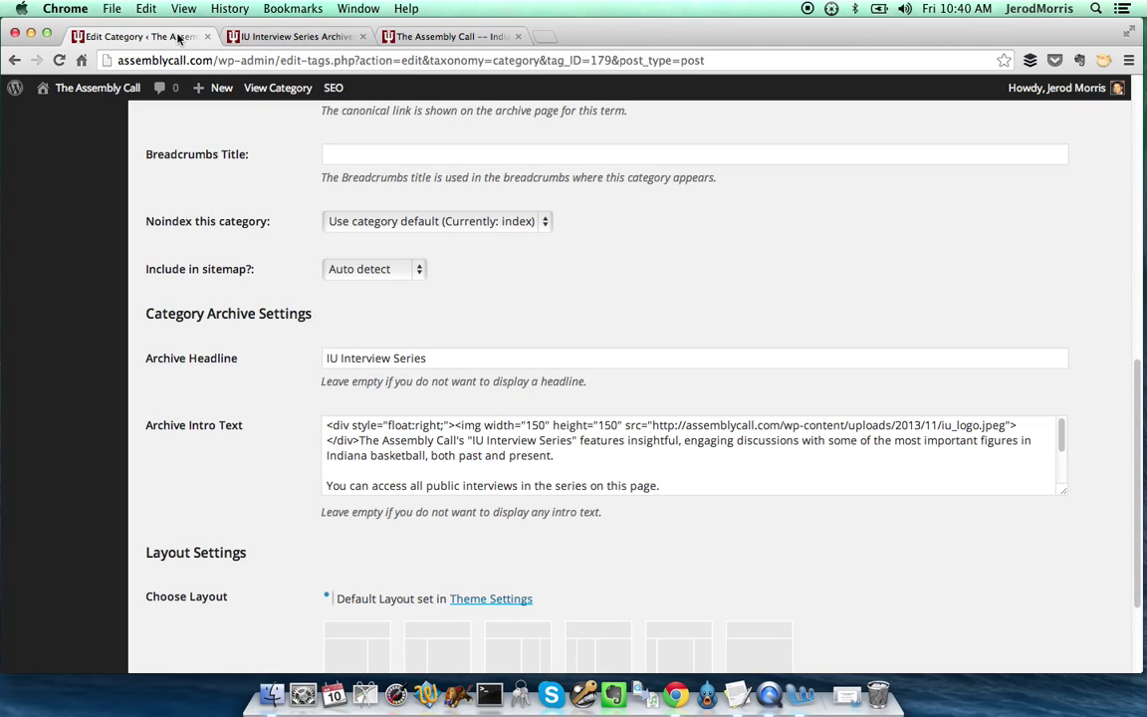
scroll(317, 294, "up", 10)
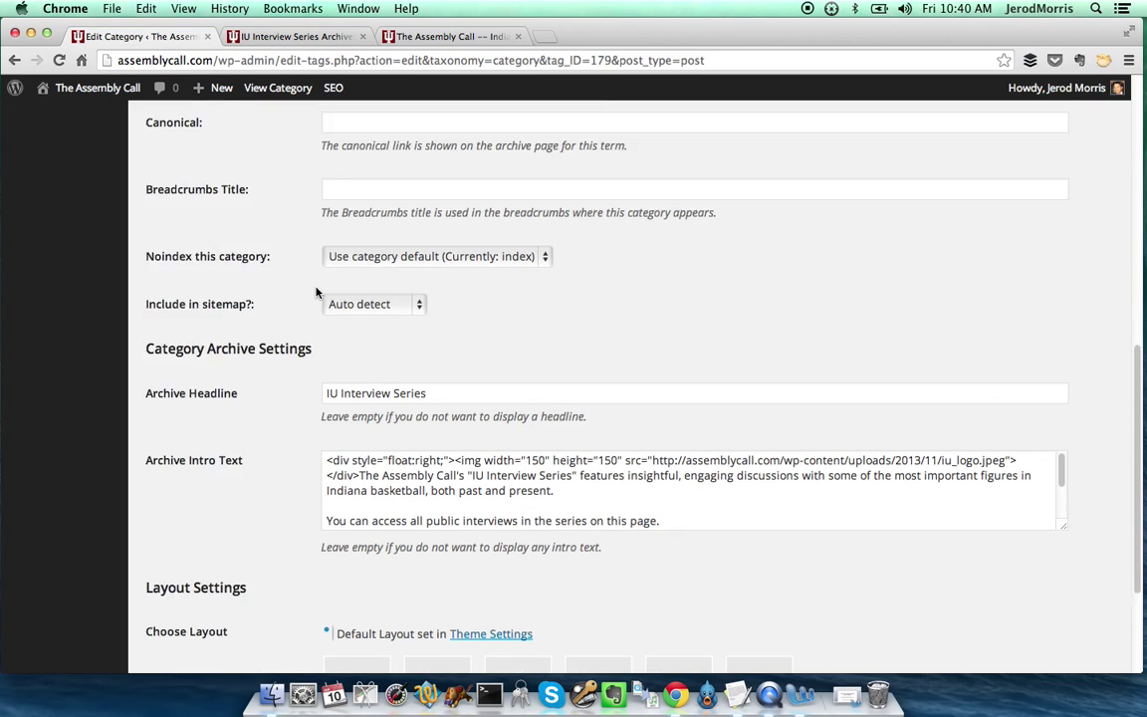
scroll(319, 291, "down", 2)
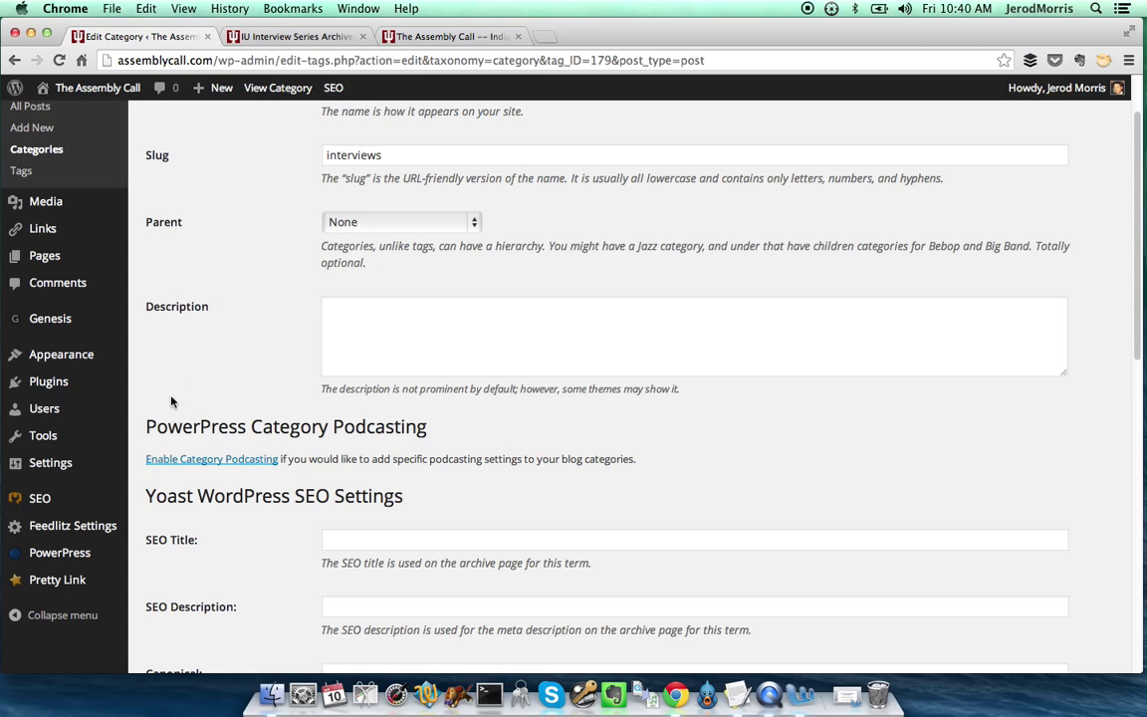
mouse_move(56, 506)
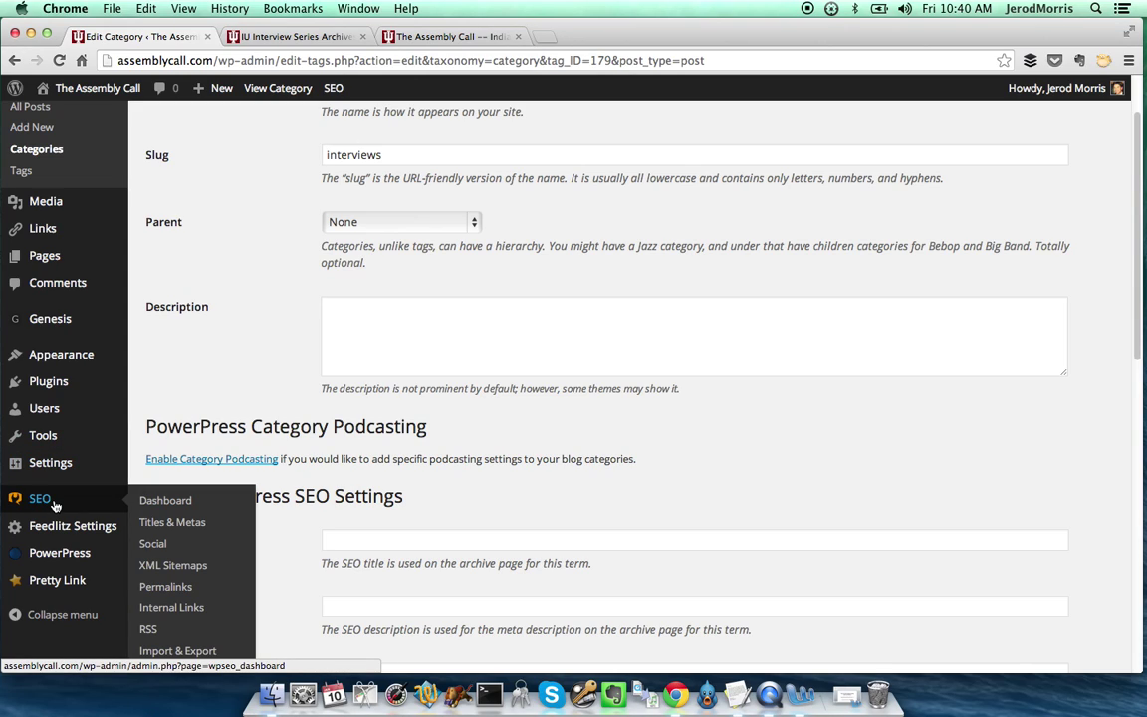
Step: In SEO > Permalinks, enable stripping the /category/ base from category URLs and save
left_click(165, 587)
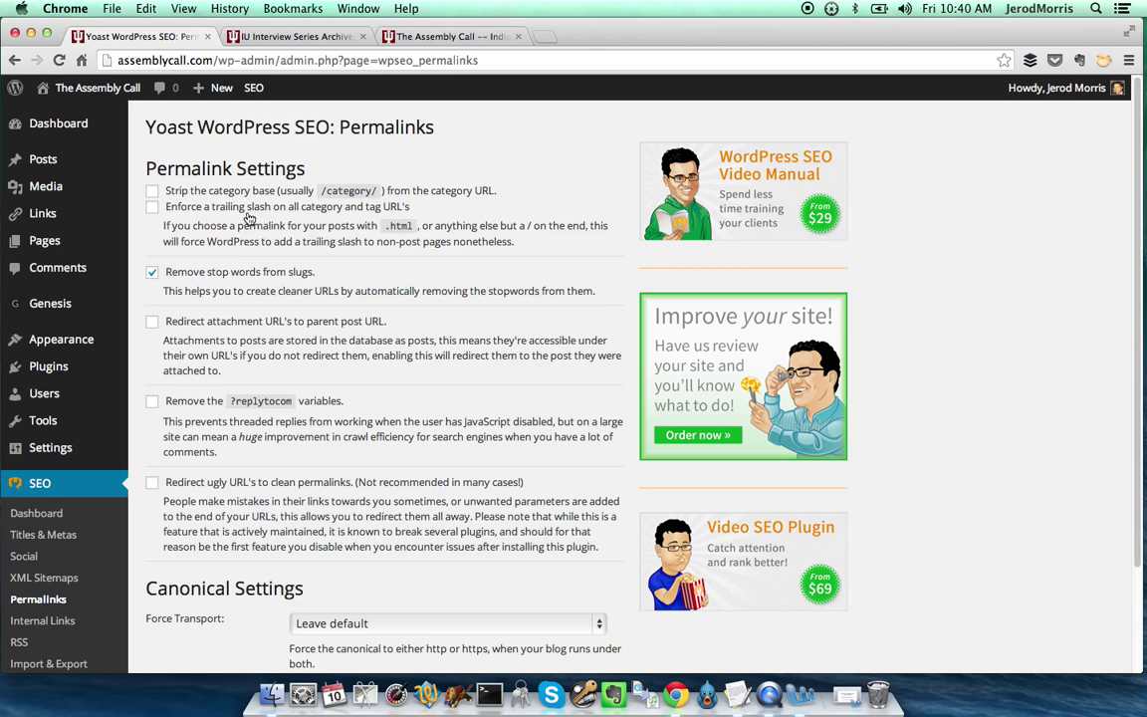
left_click(152, 190)
scroll(278, 337, "down", 3)
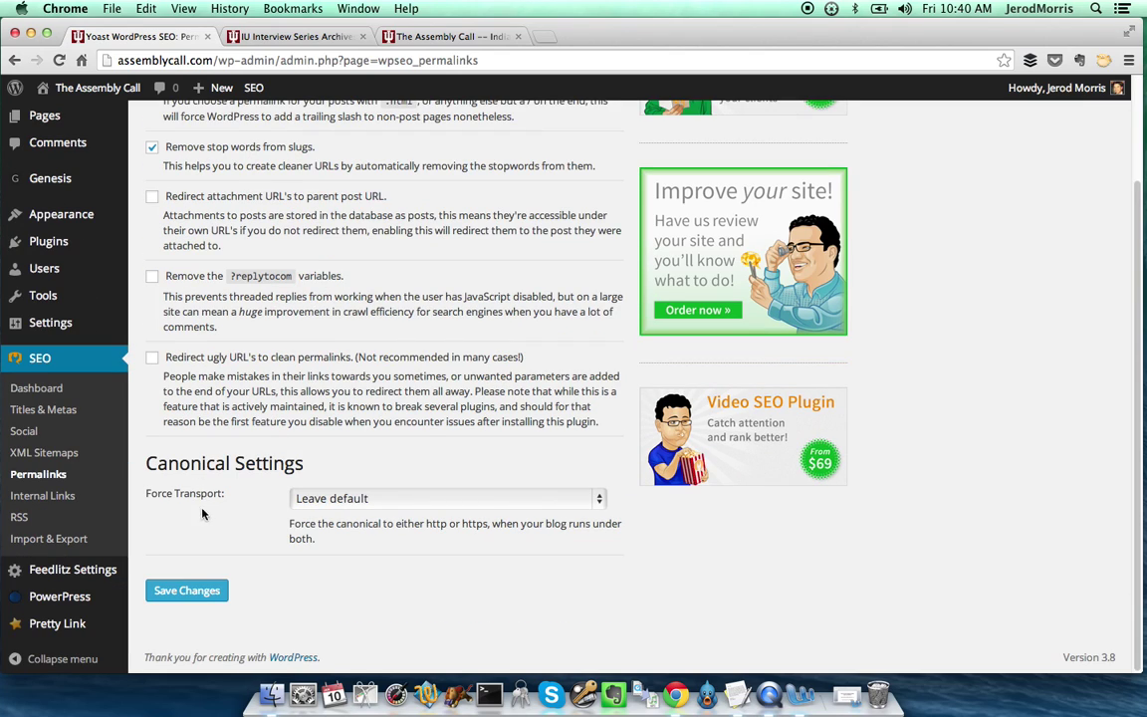
left_click(186, 589)
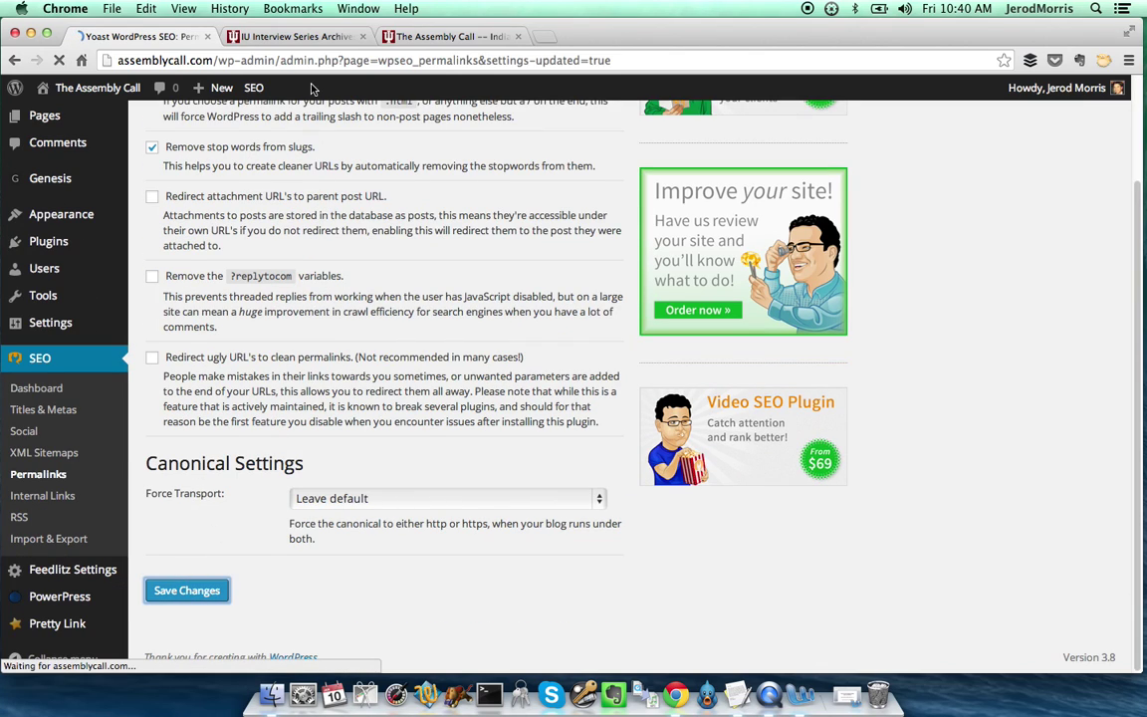
left_click(298, 36)
Step: Reload the archive to confirm it loads at assemblycall.com/interviews/, then return to Permalinks
right_click(57, 263)
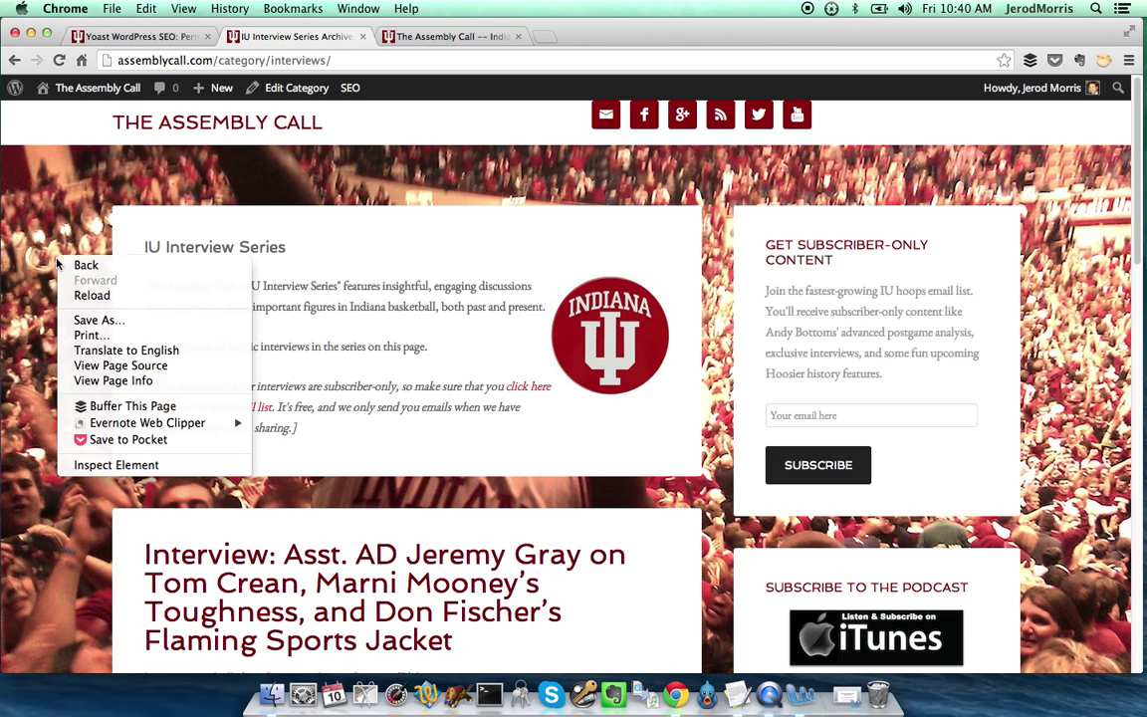
left_click(95, 296)
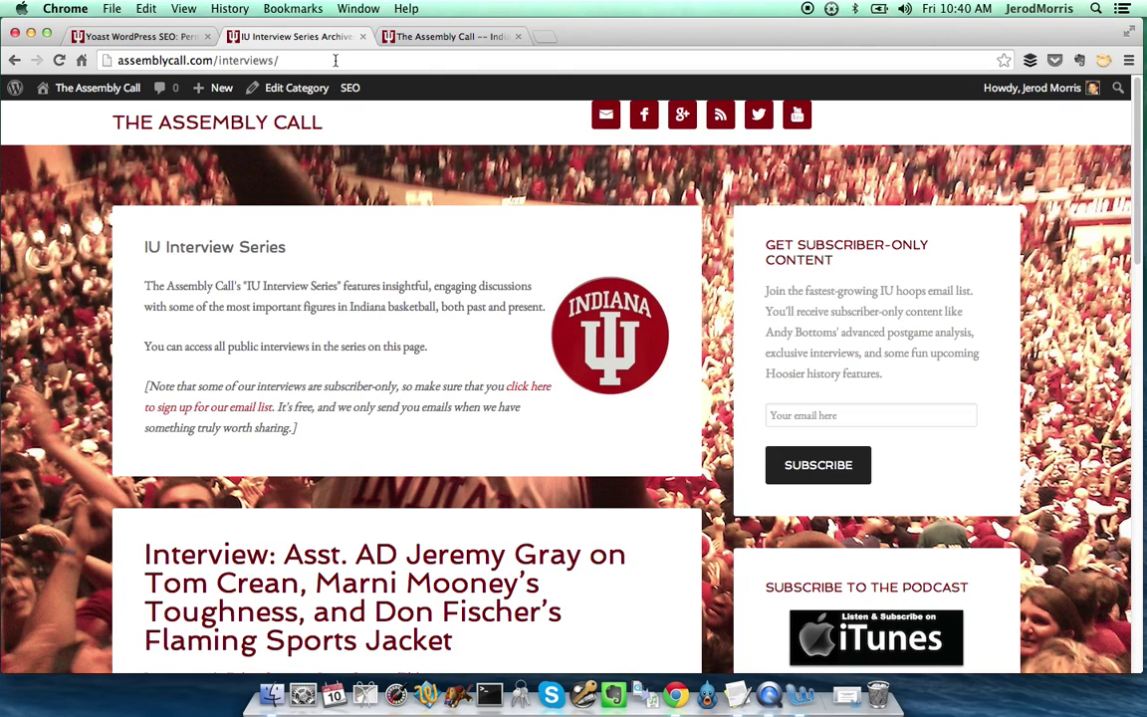
left_click(164, 36)
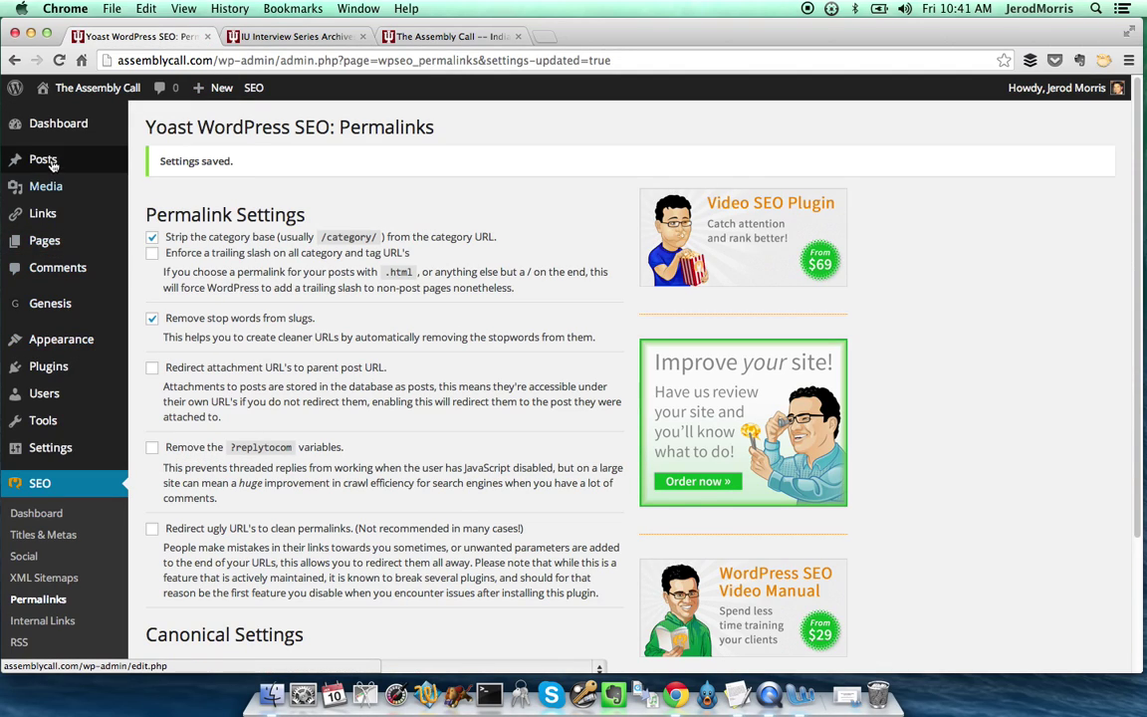
Step: Recheck IU Interview Series' headline and intro text settings, then view its public archive at /interviews/
mouse_move(118, 168)
left_click(159, 205)
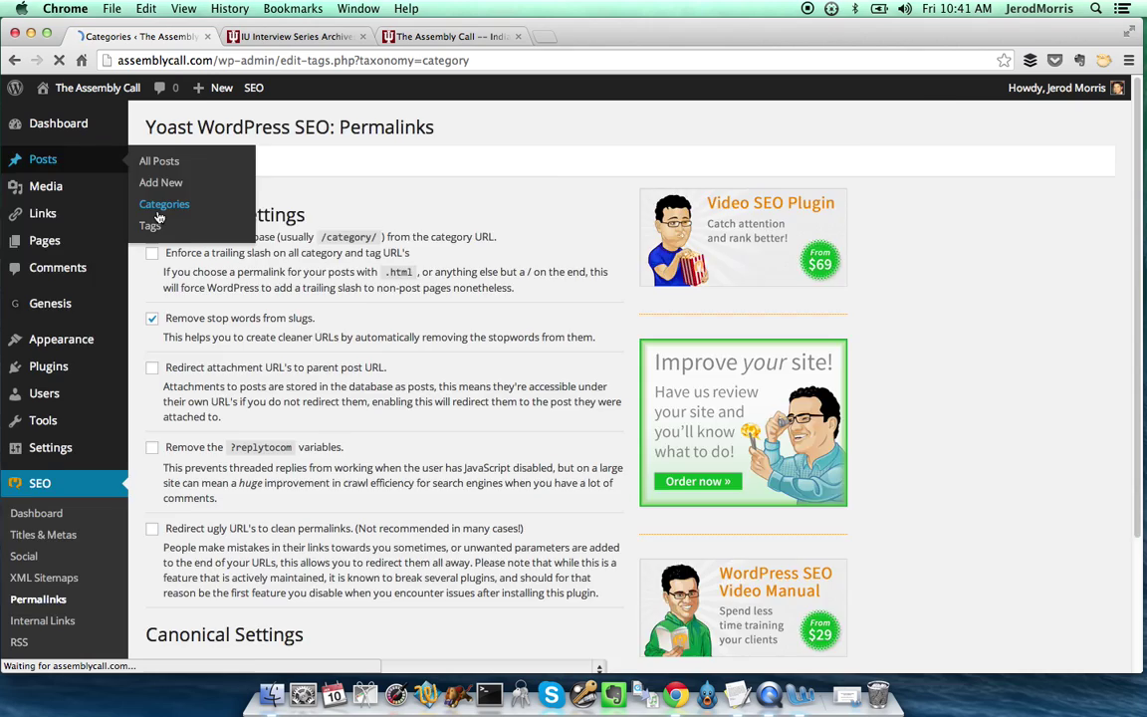
scroll(427, 378, "down", 2)
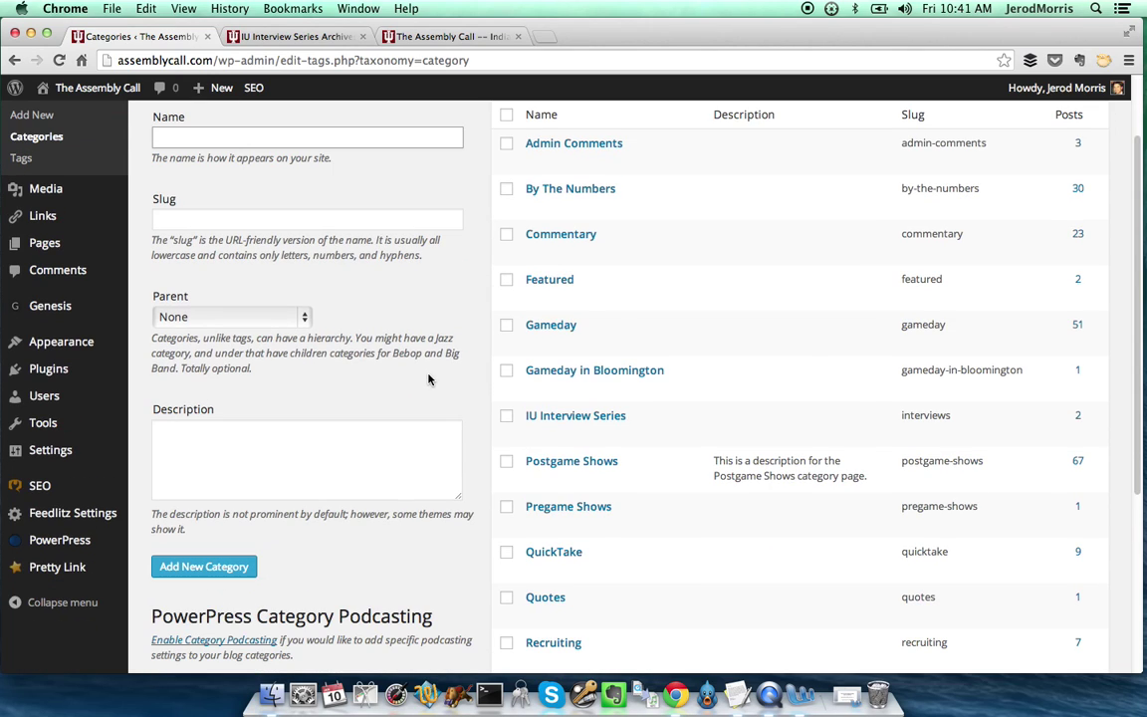
left_click(535, 435)
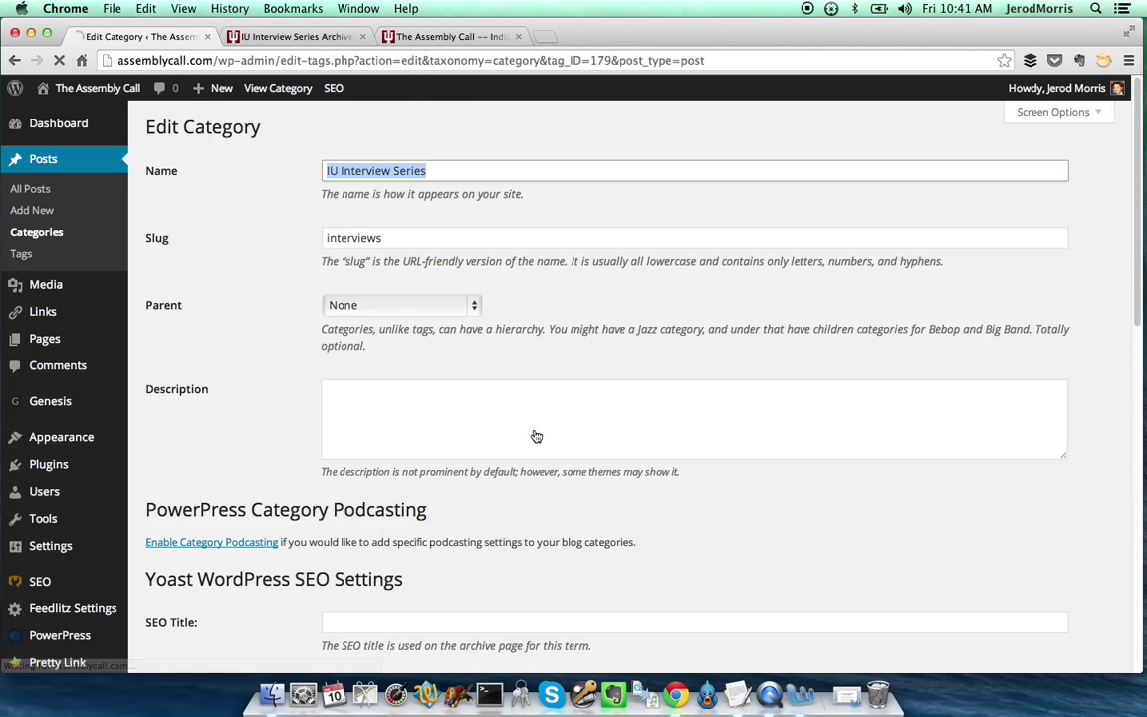
scroll(535, 436, "down", 3)
scroll(535, 437, "down", 2)
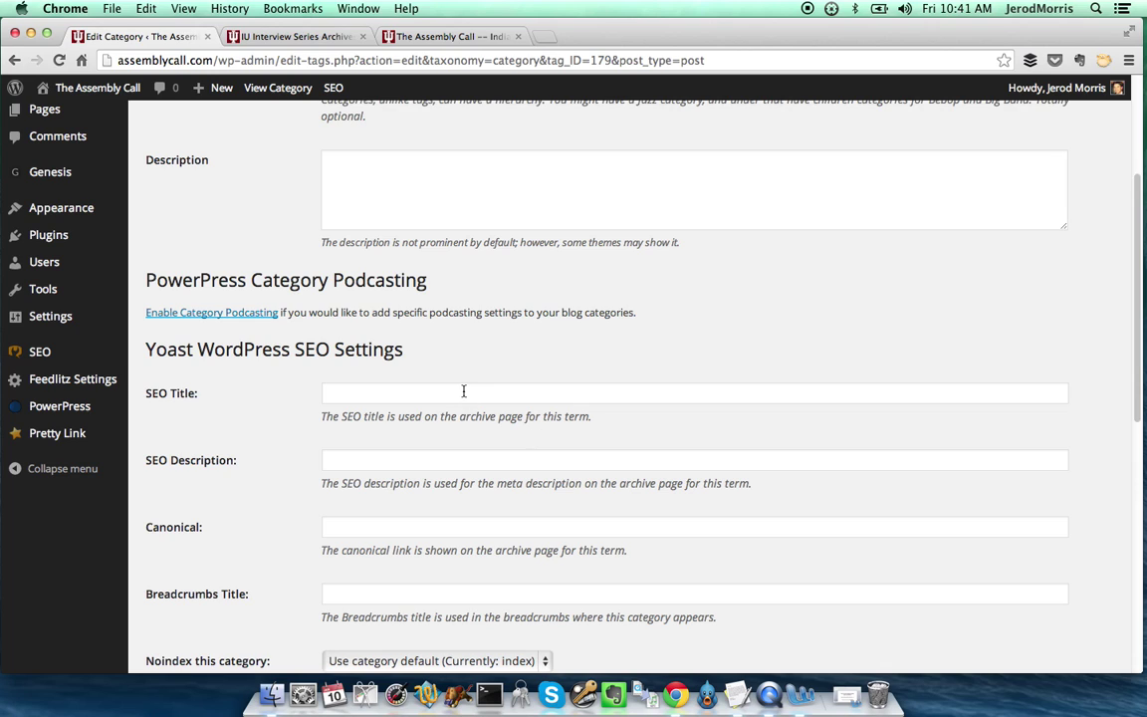
scroll(465, 389, "up", 5)
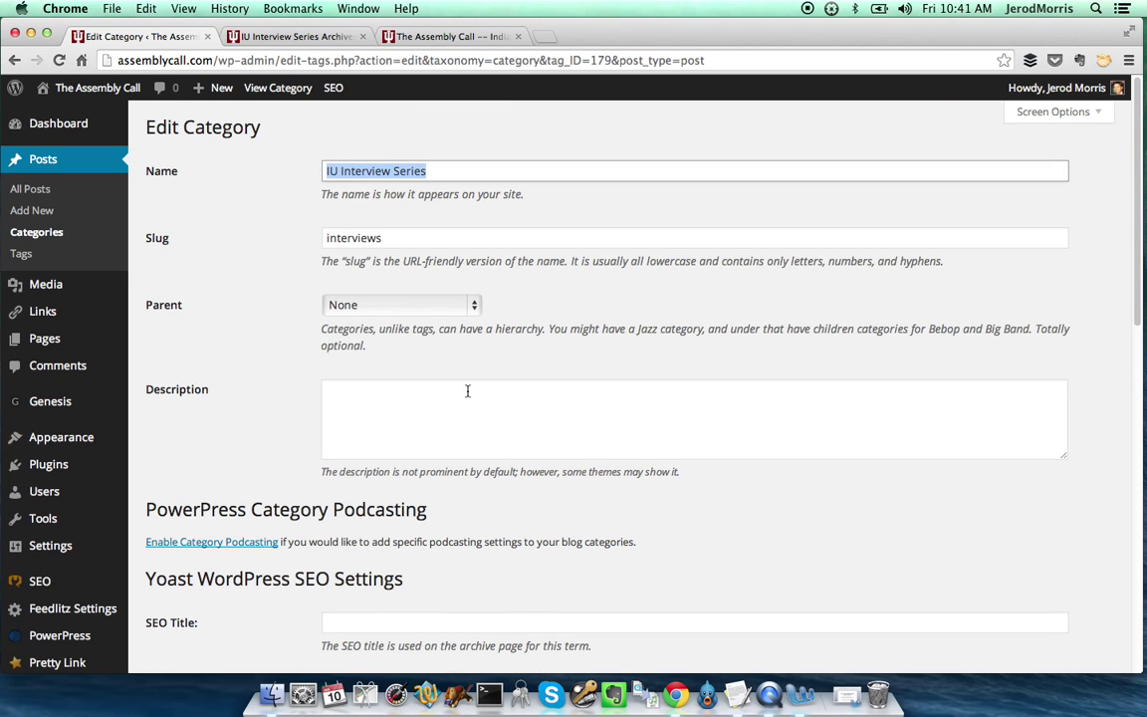
scroll(467, 393, "down", 15)
scroll(463, 390, "up", 3)
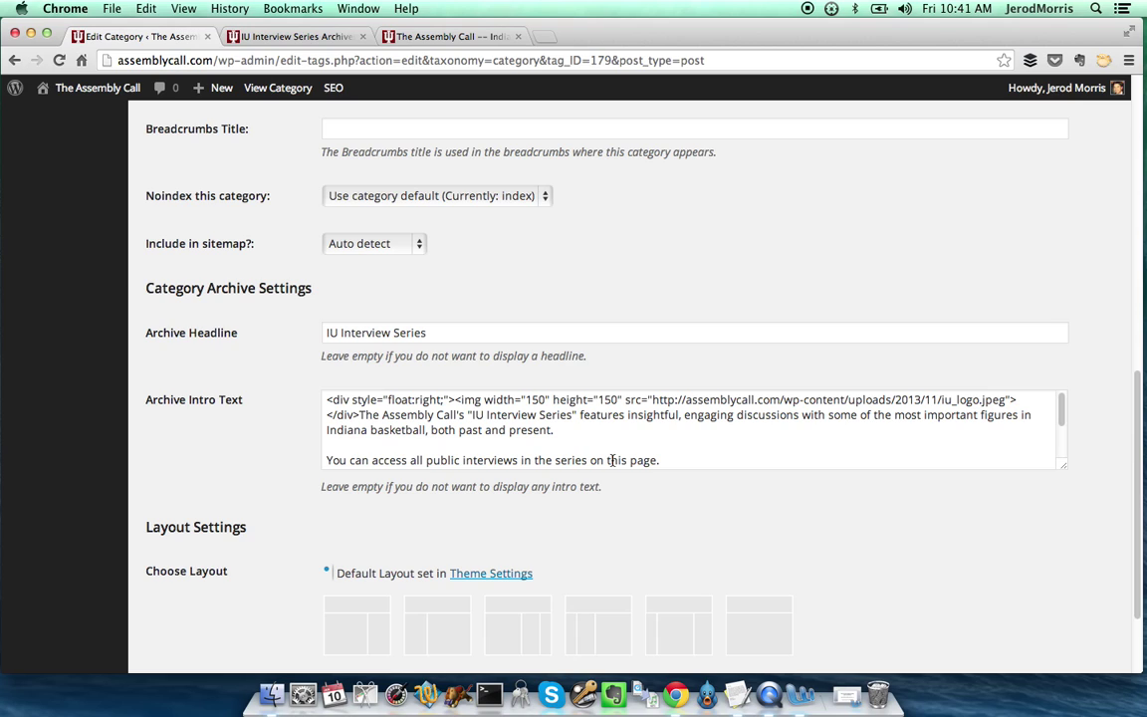
left_click(287, 37)
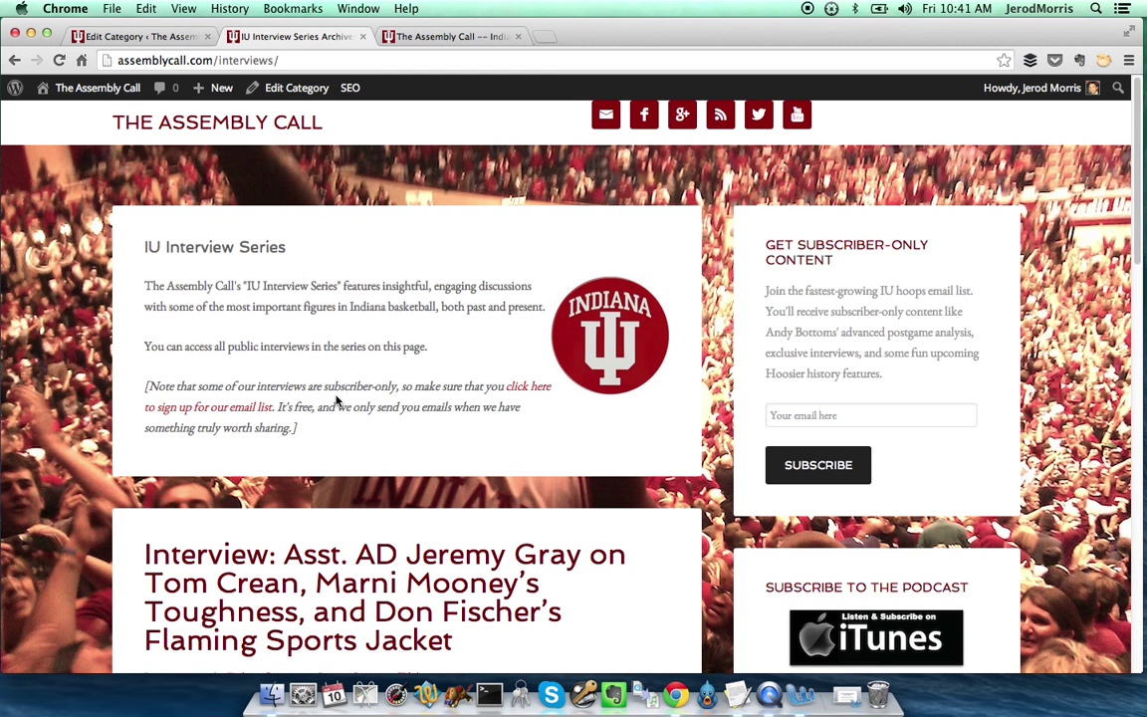
scroll(336, 401, "down", 5)
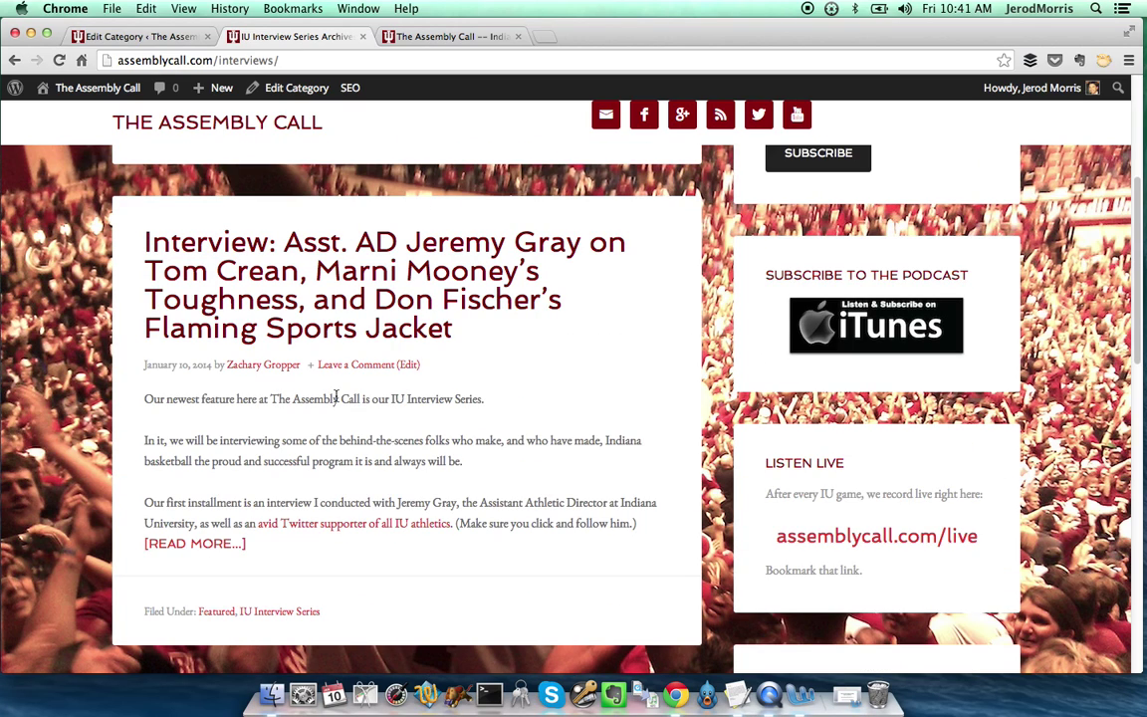
scroll(336, 398, "up", 5)
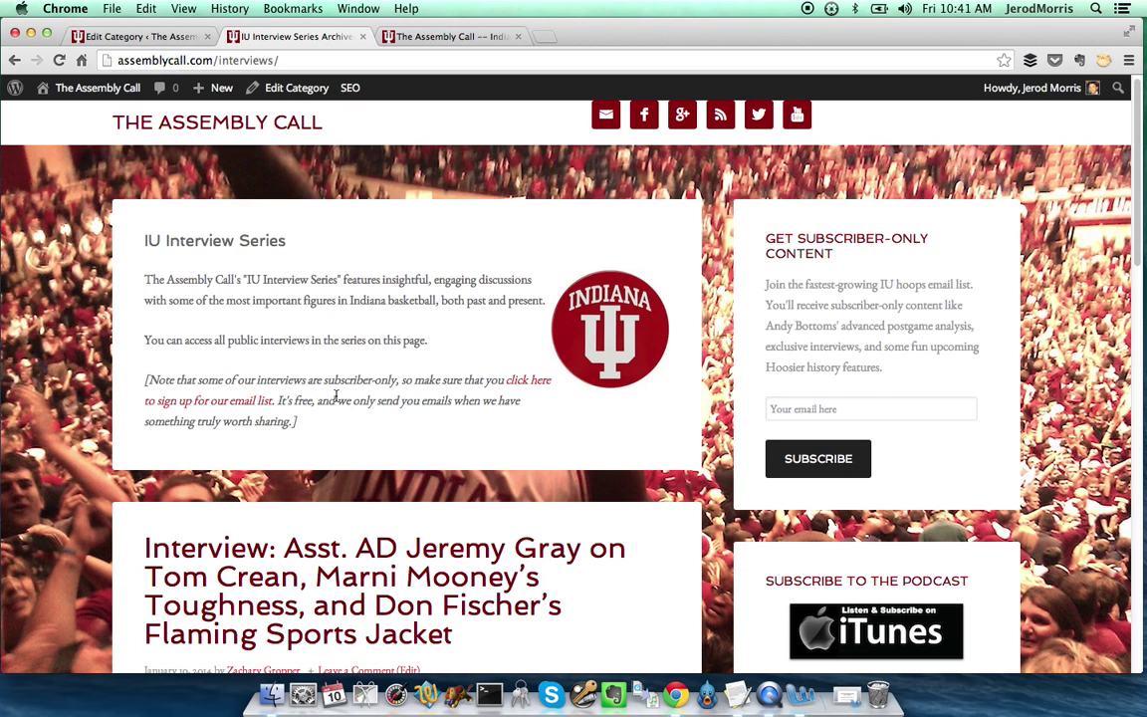
scroll(337, 400, "down", 3)
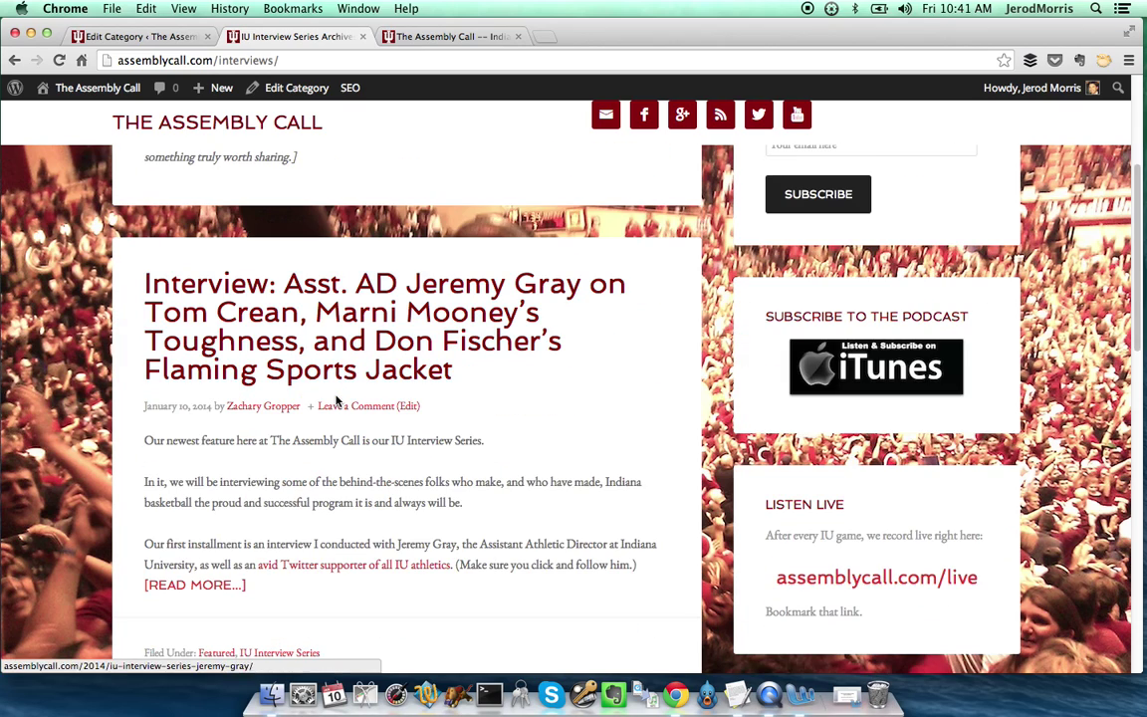
scroll(336, 400, "down", 1)
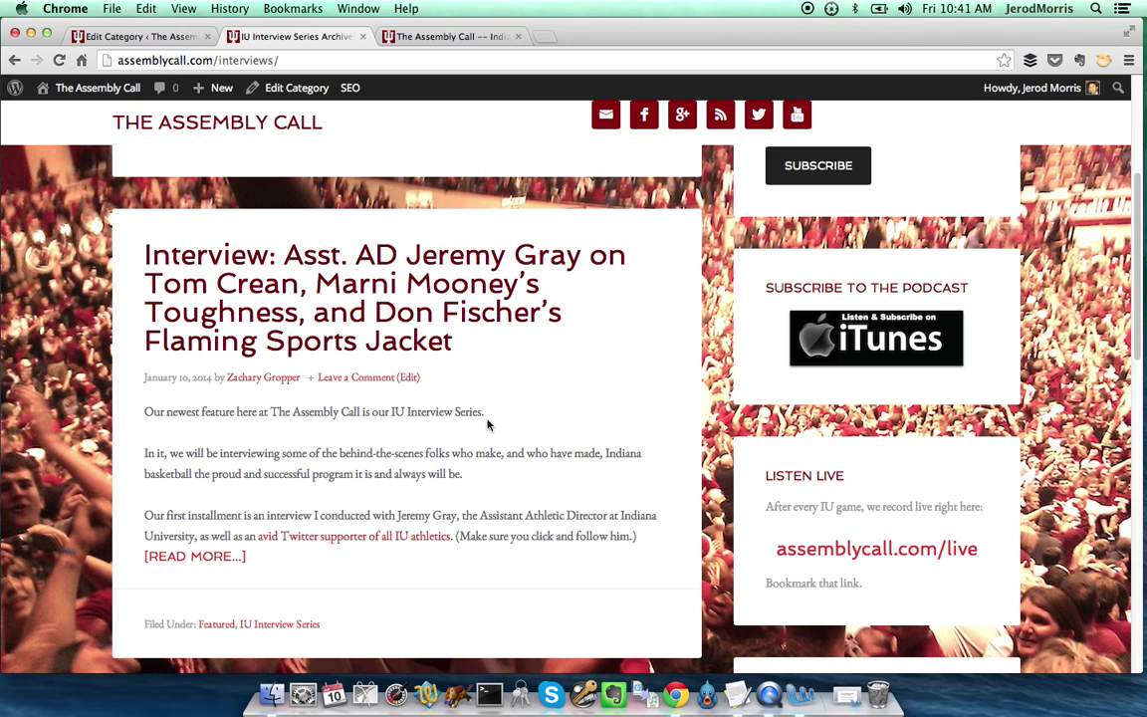
scroll(487, 425, "down", 1)
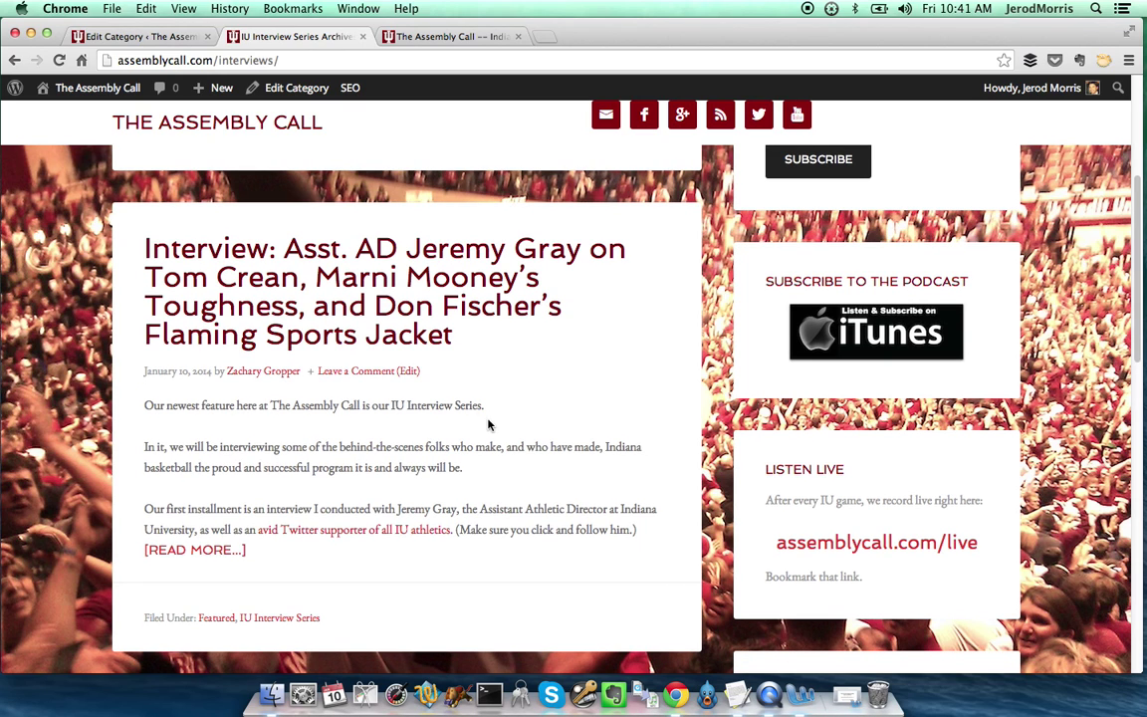
scroll(371, 291, "up", 5)
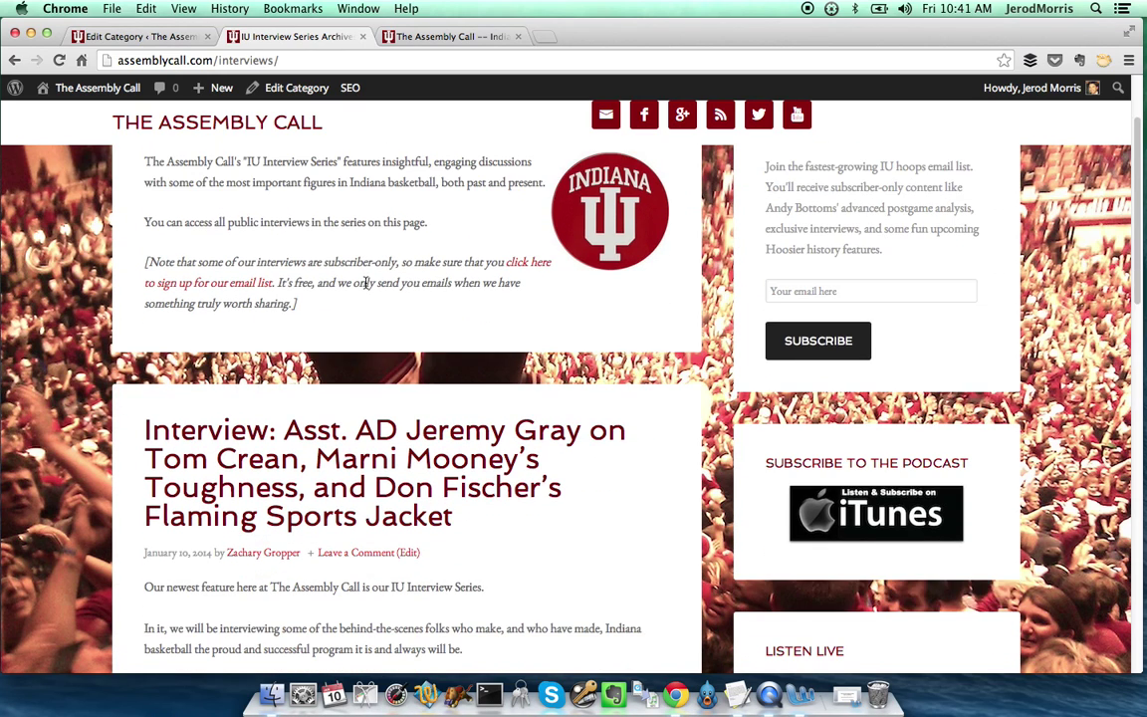
scroll(365, 285, "down", 3)
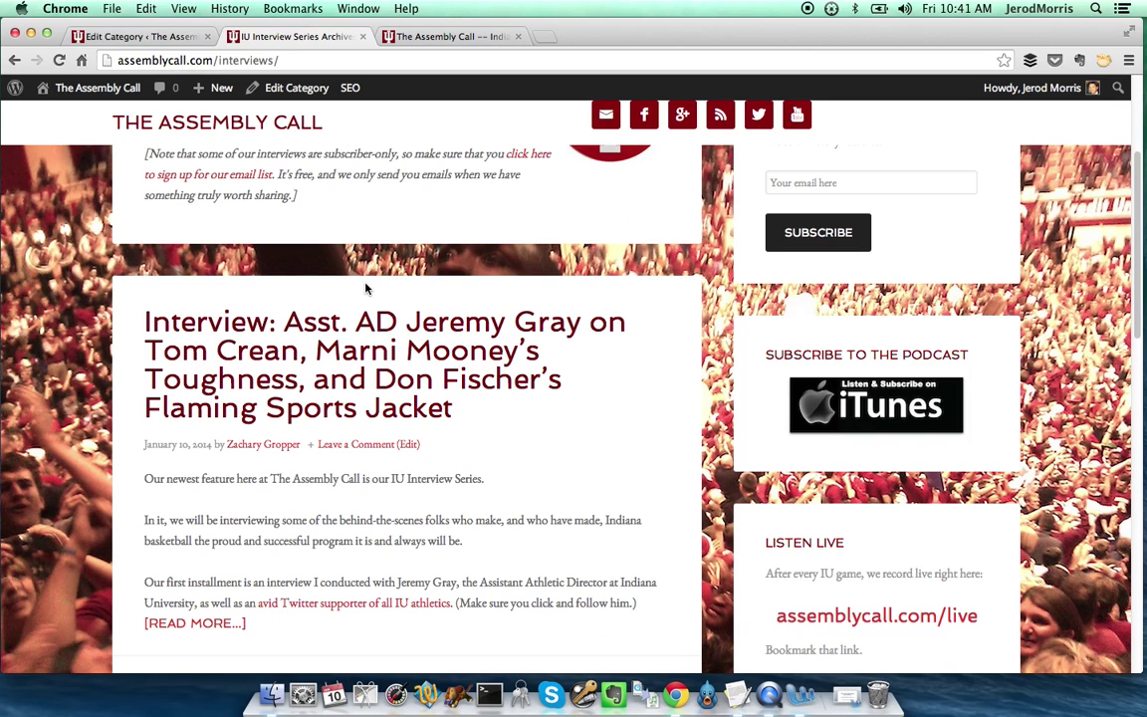
scroll(366, 288, "down", 2)
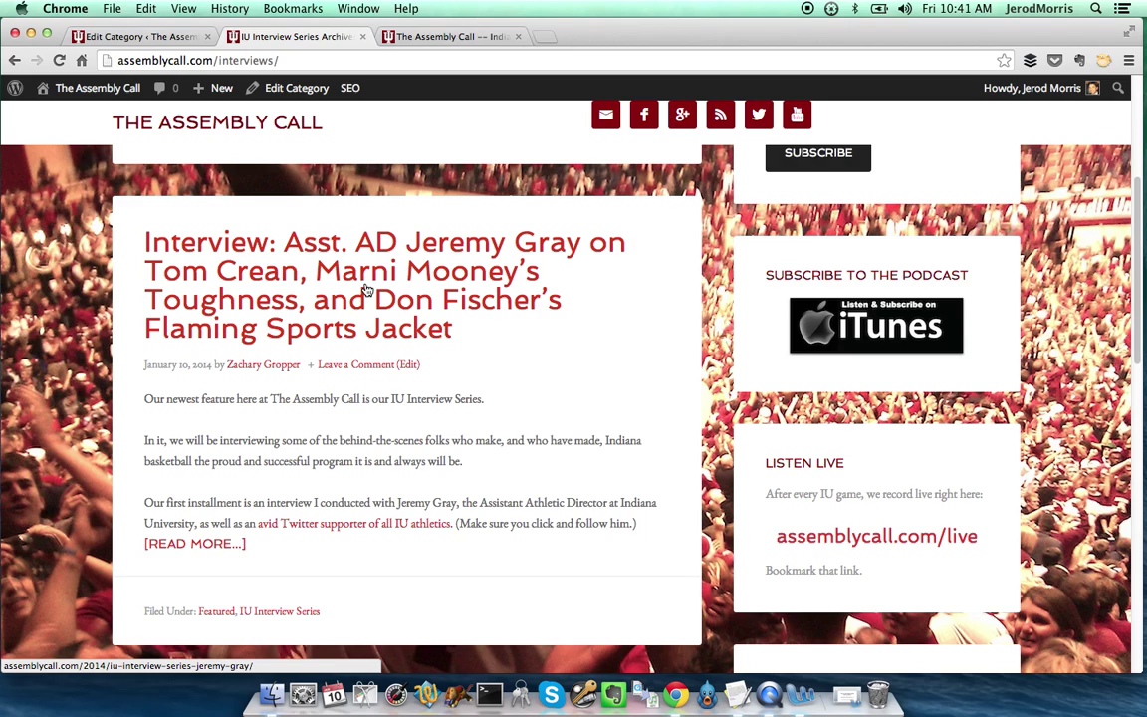
scroll(366, 289, "down", 1)
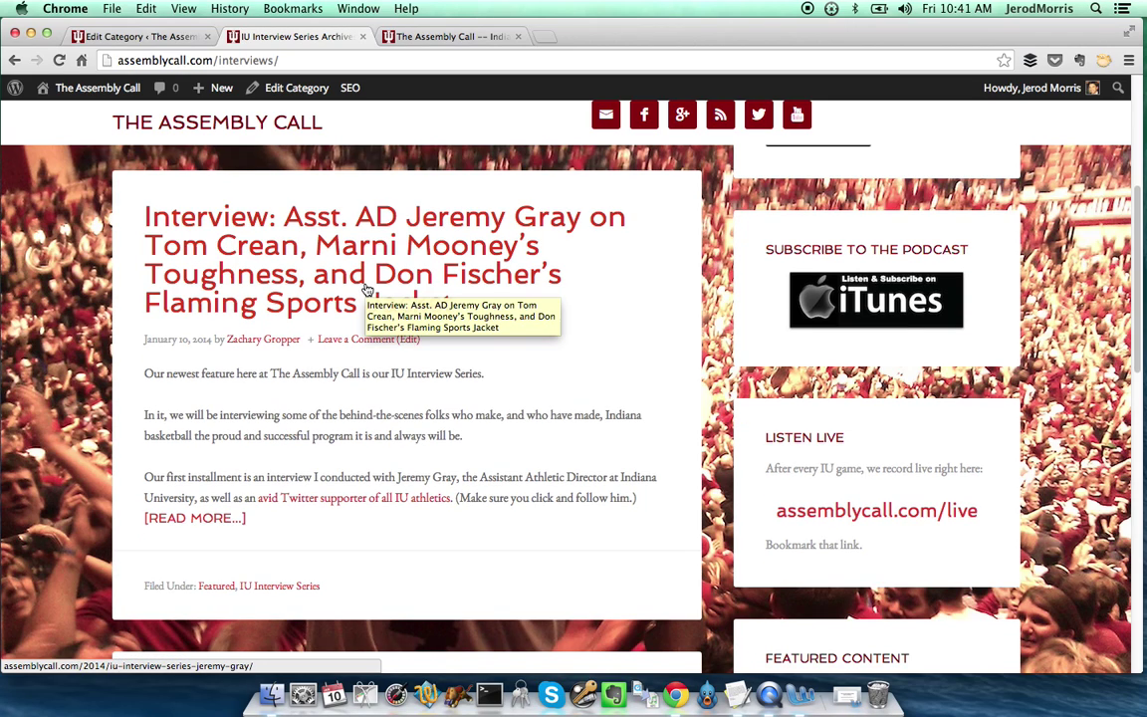
scroll(365, 289, "down", 3)
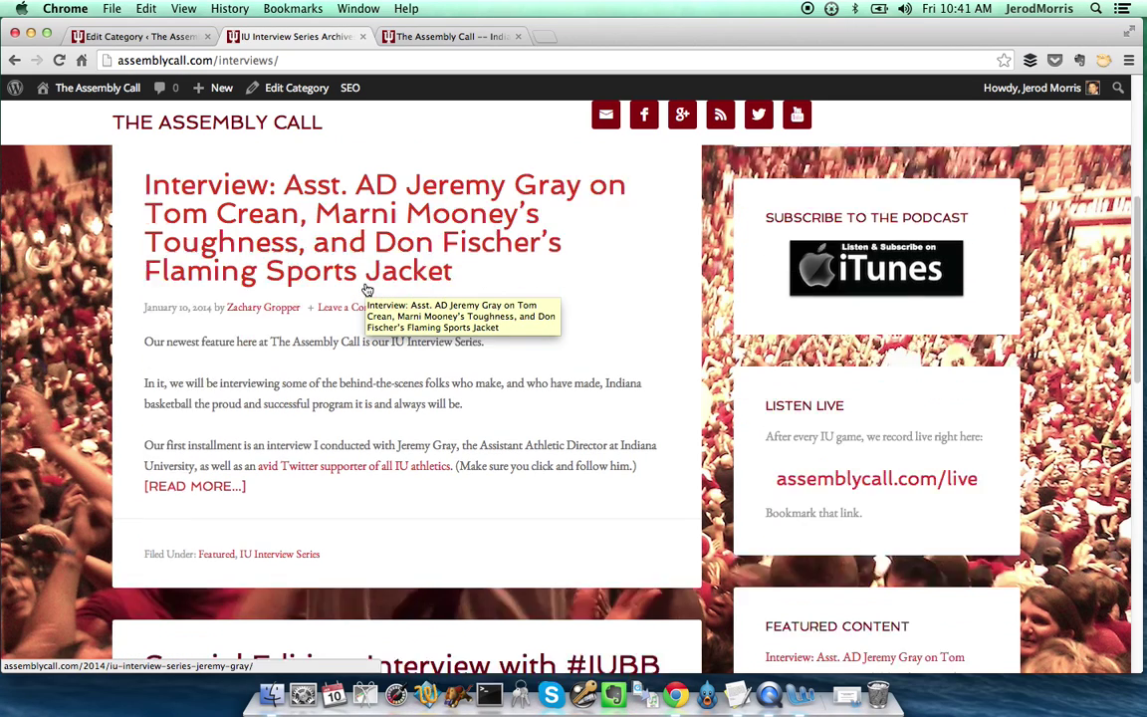
scroll(368, 291, "up", 2)
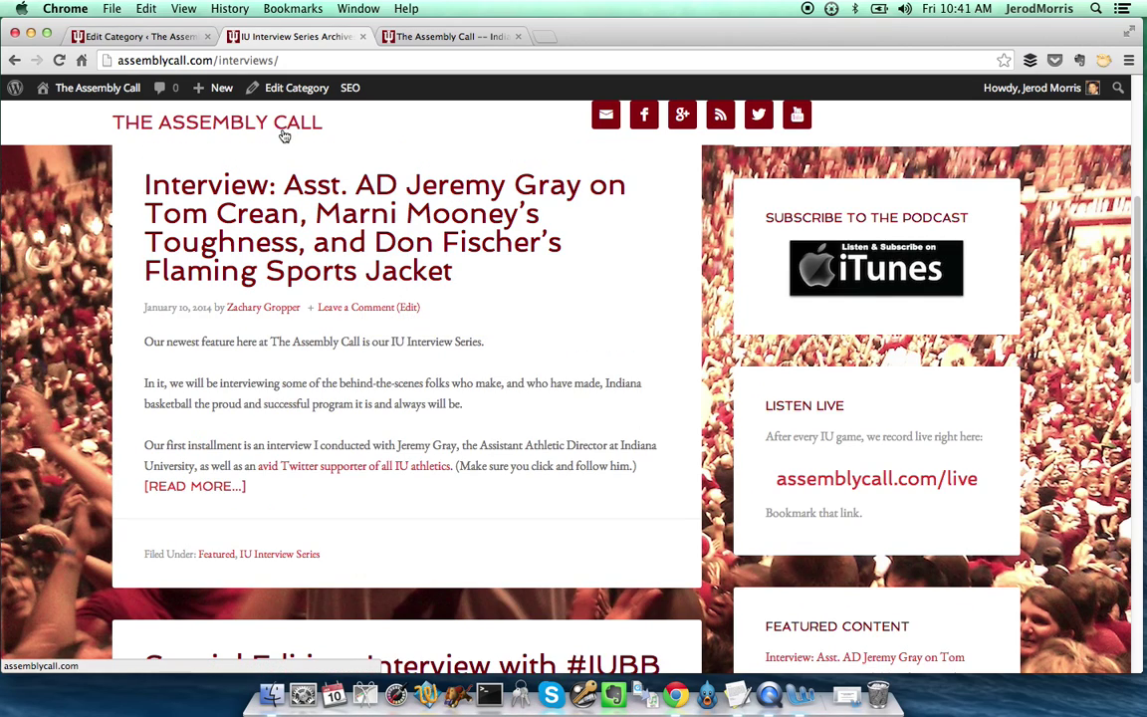